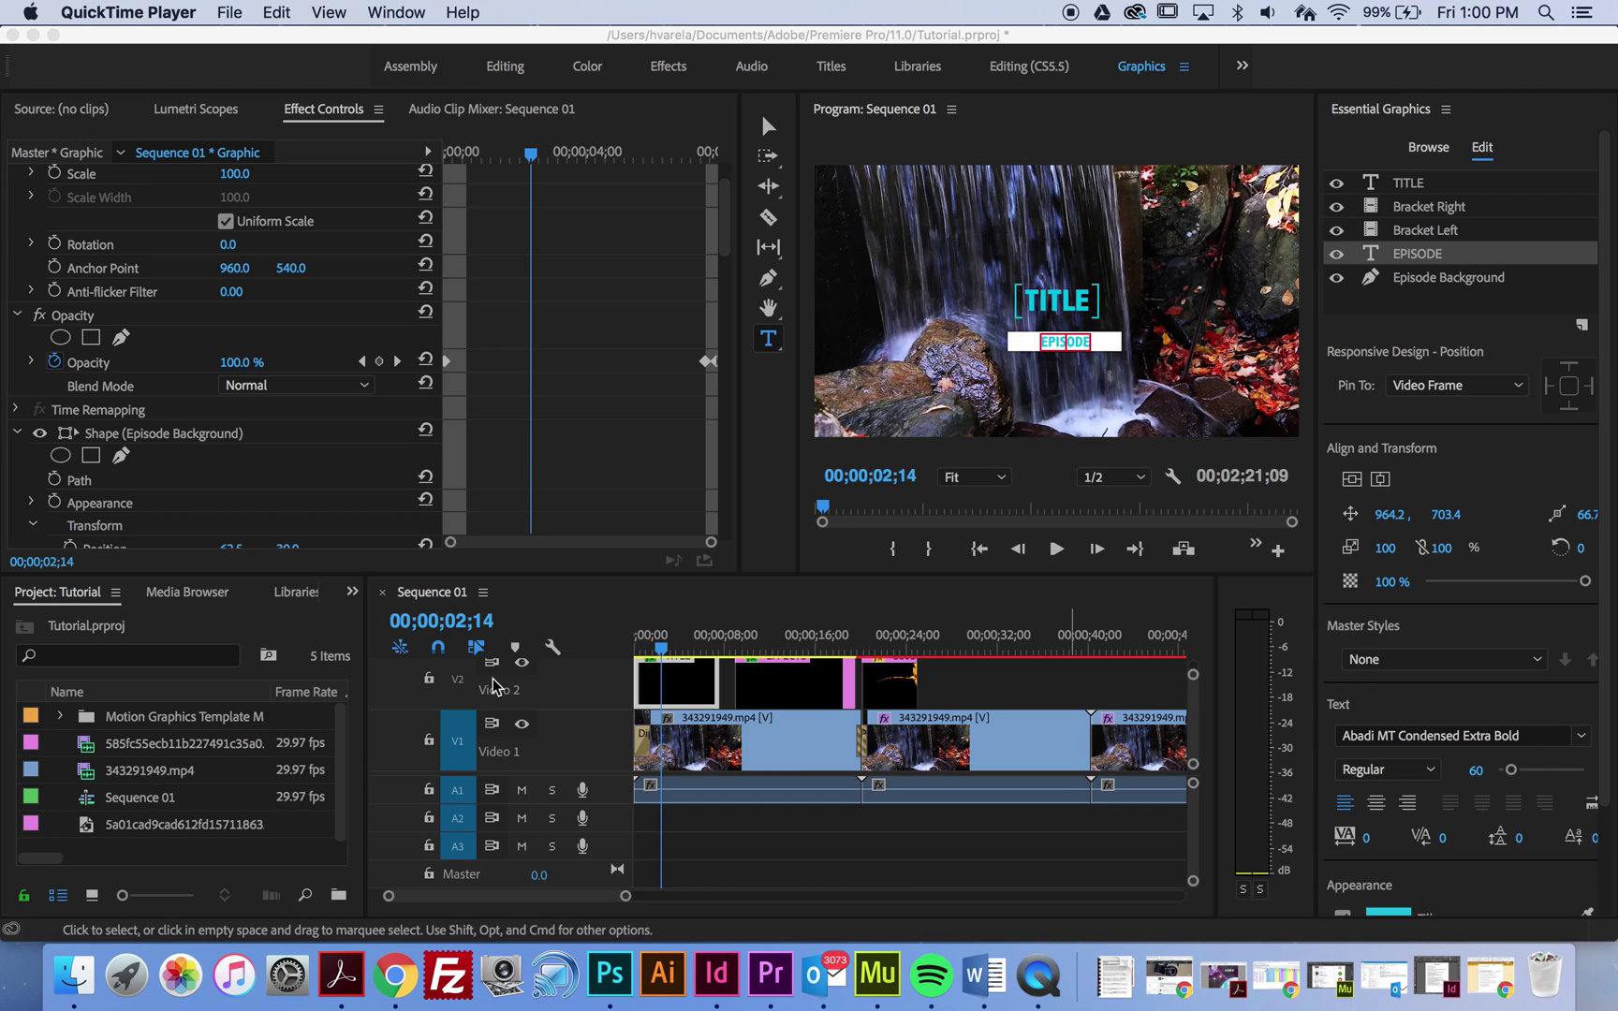
Move the playhead just past the end of the last video clip in the sequence, to about 00;02;22;11.
left_click(661, 656)
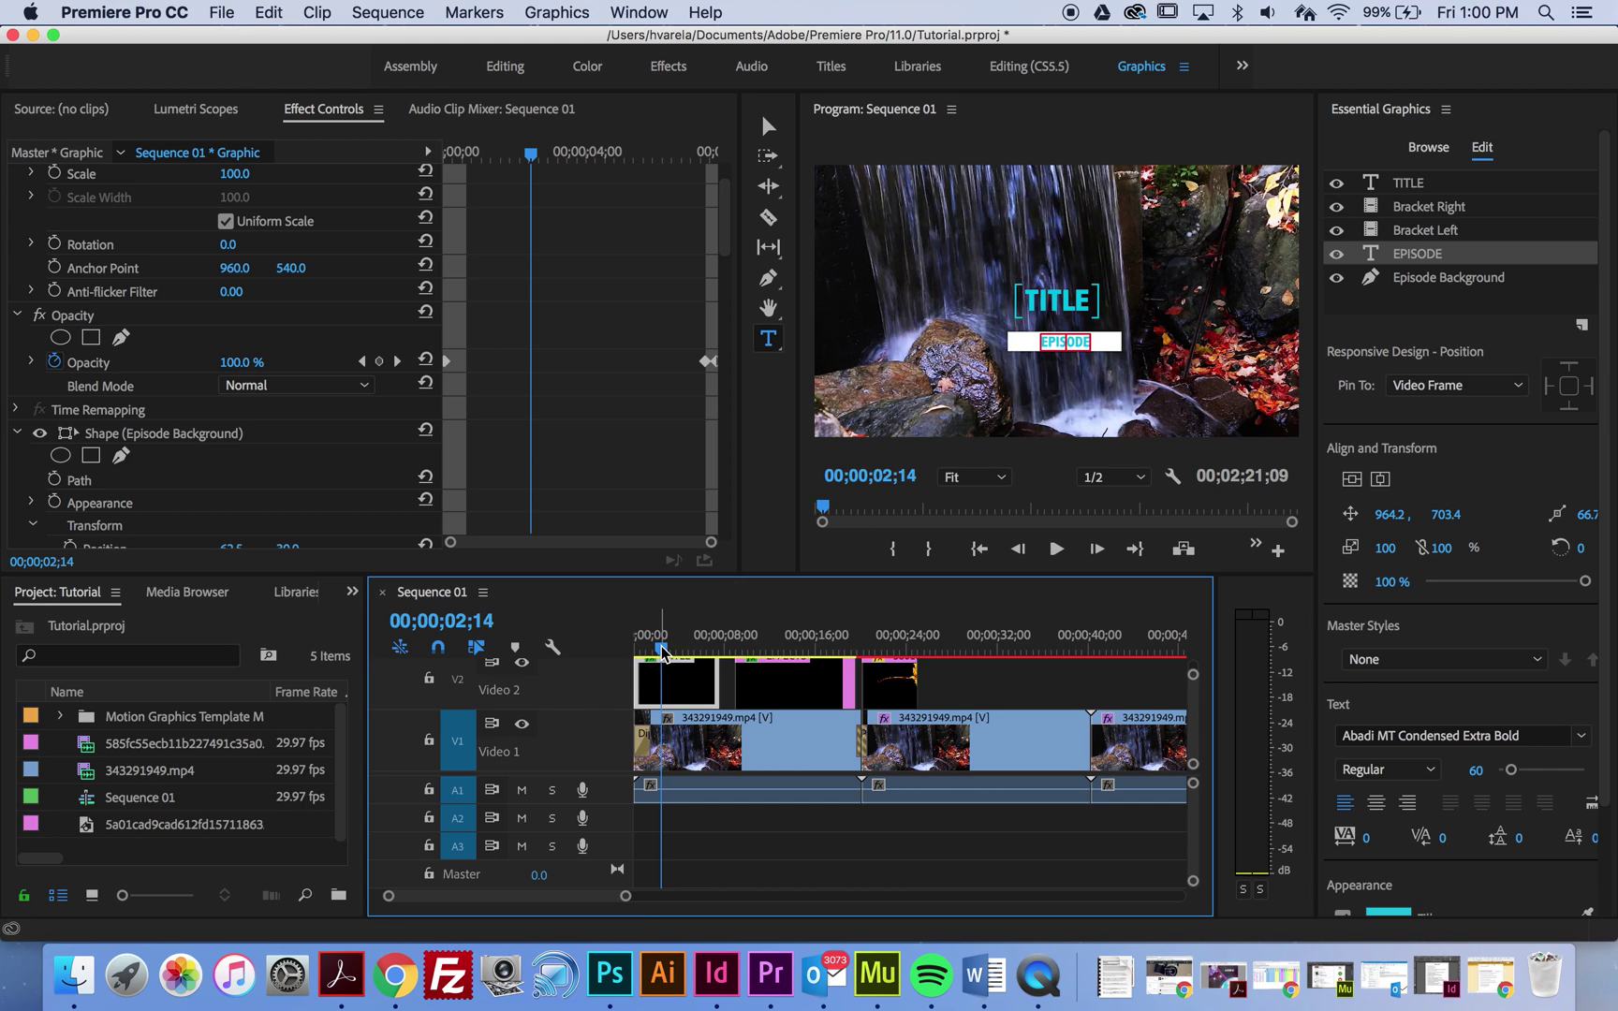
left_click(659, 648)
left_click(821, 676)
left_click_drag(659, 648, 989, 683)
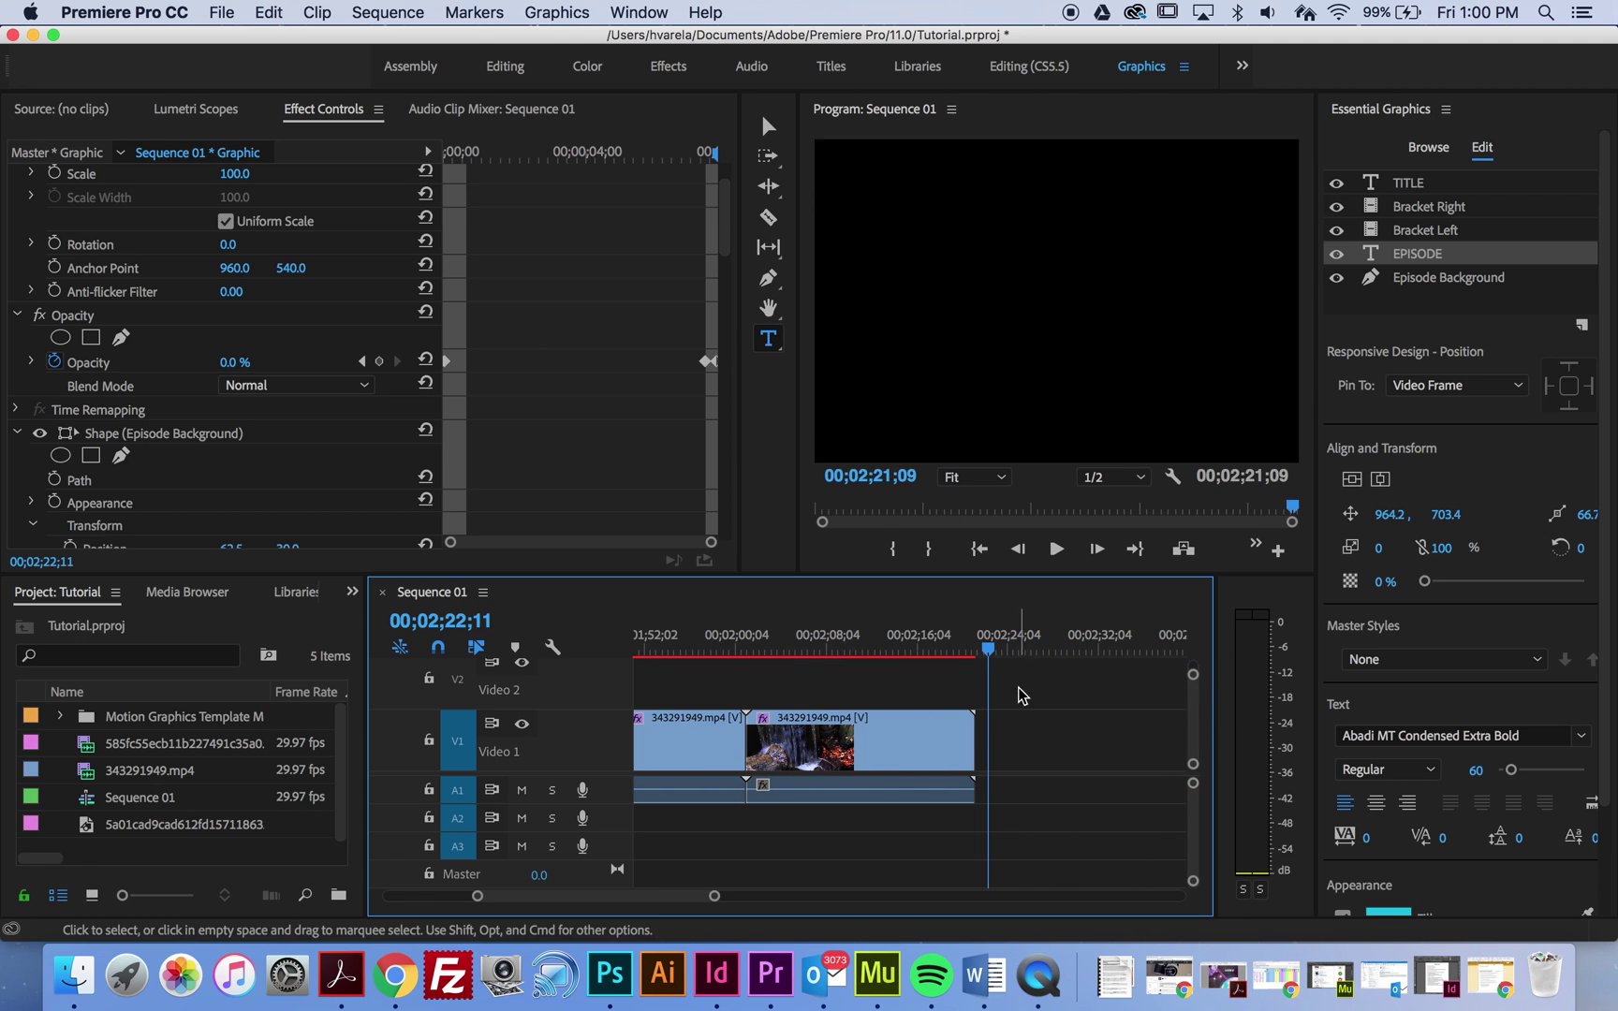
left_click(768, 339)
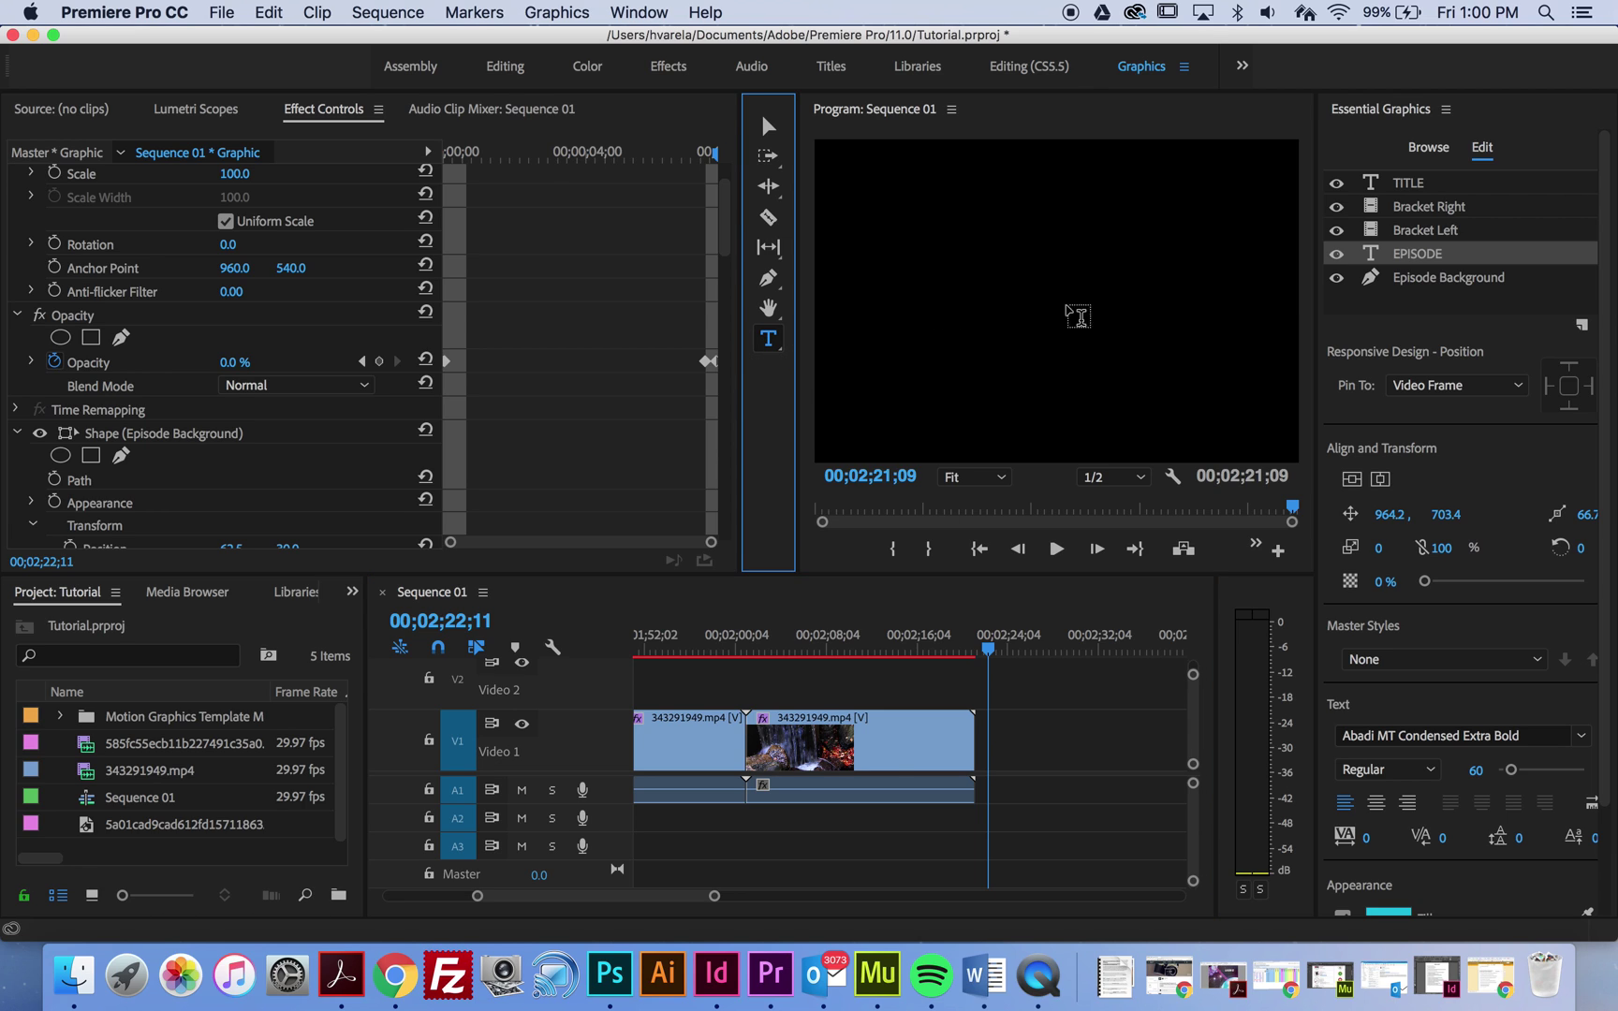
Add the Bold Credits template from the Credits folder to Video 1 directly after the last clip.
left_click(1439, 156)
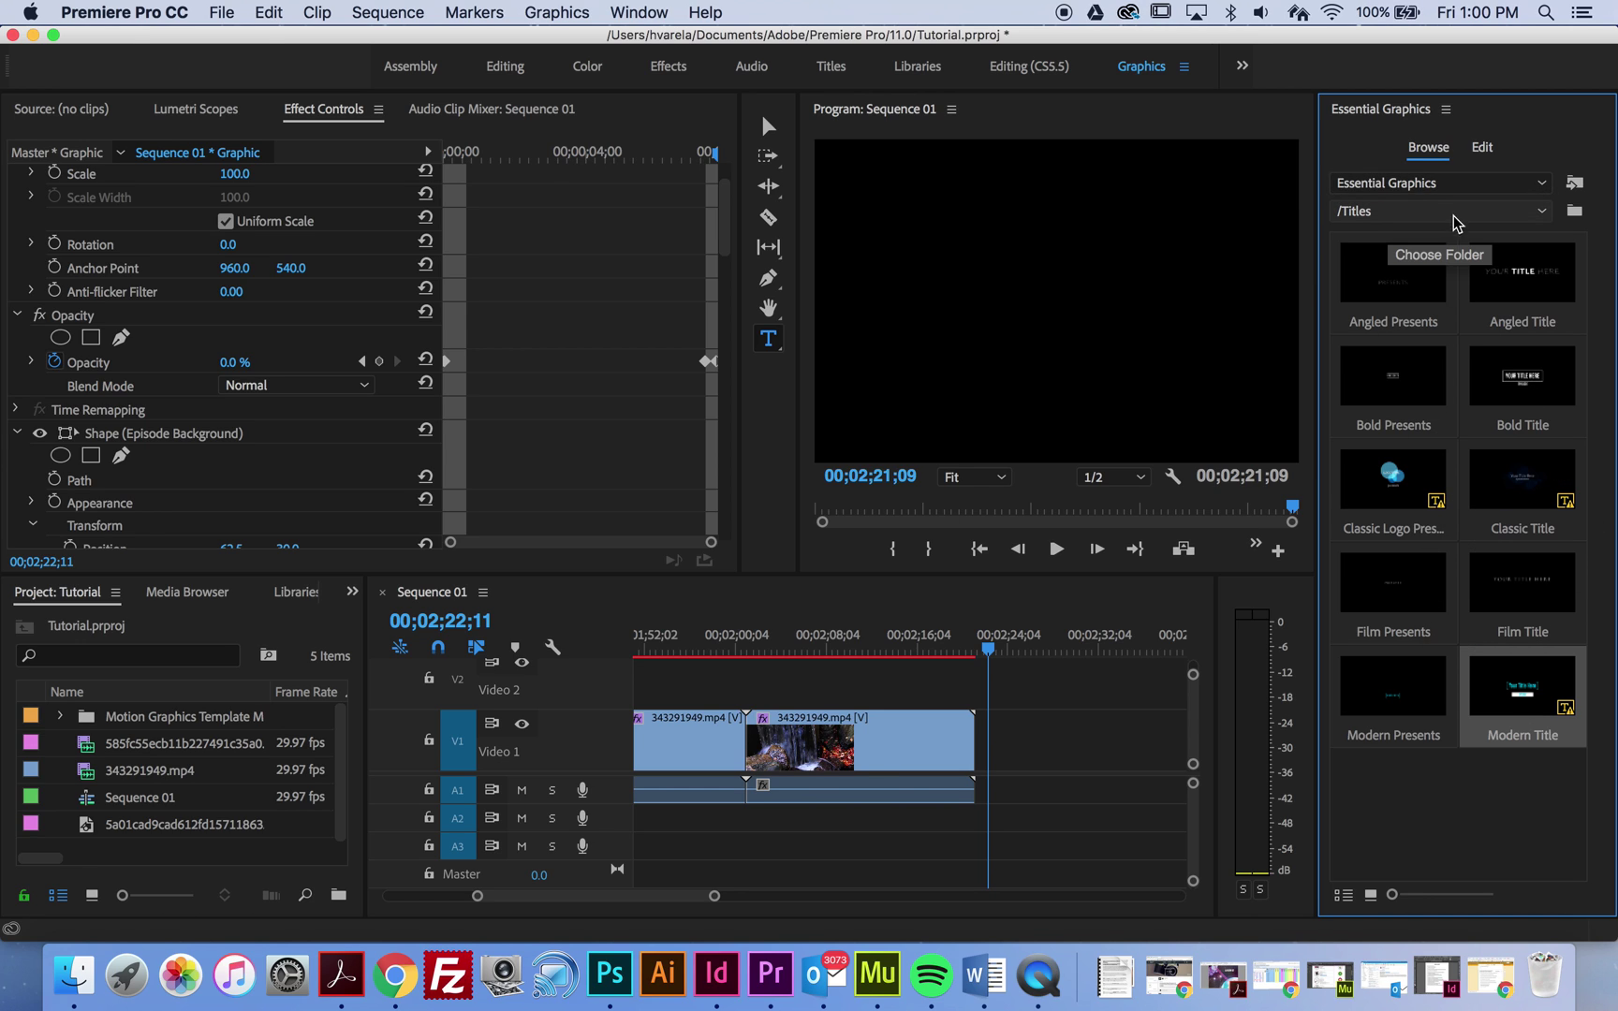
left_click(1550, 211)
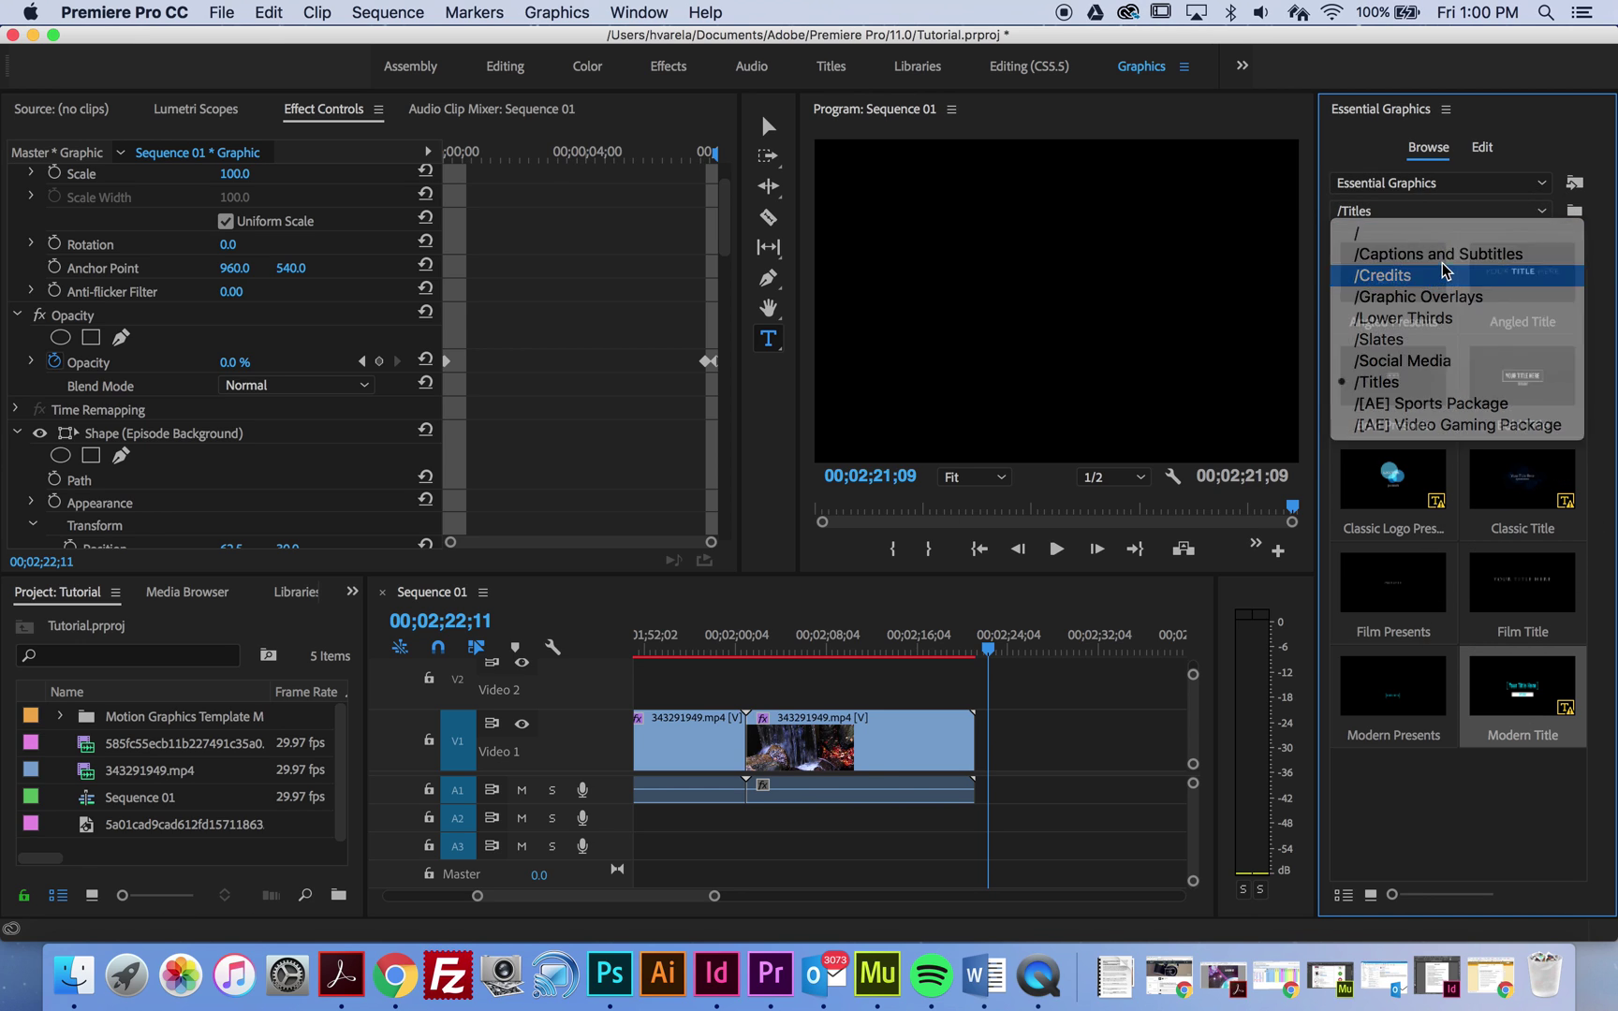
left_click(1448, 273)
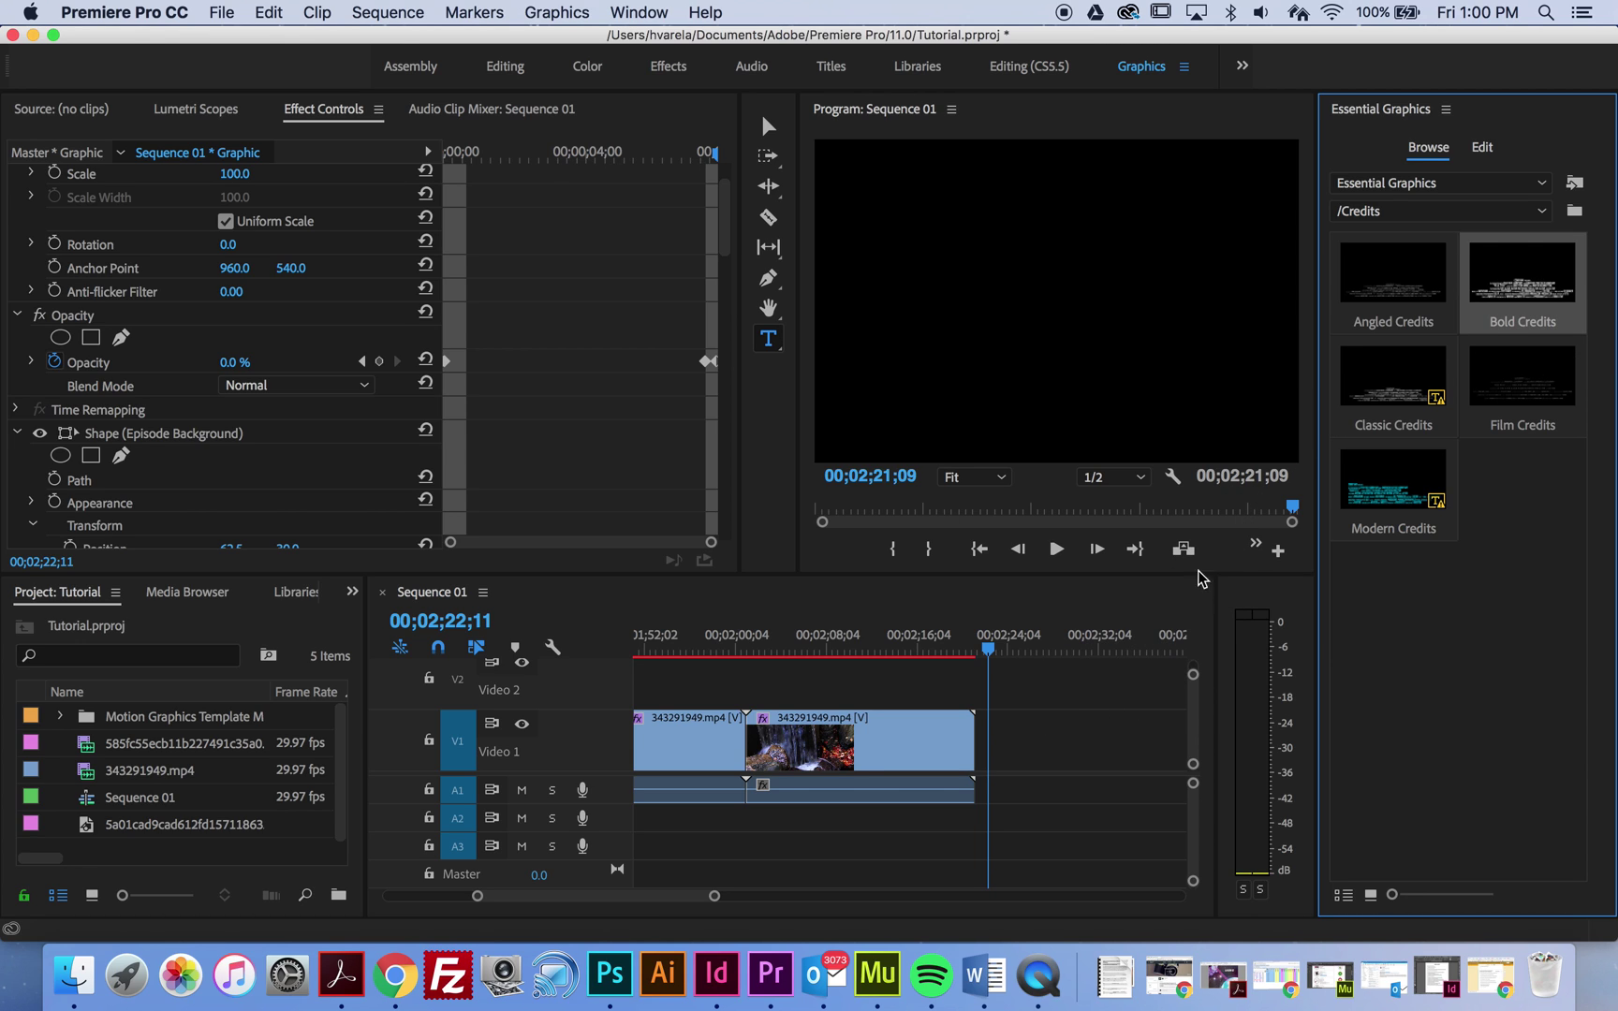
left_click_drag(1498, 292, 979, 738)
mouse_move(991, 652)
left_mouse_down()
mouse_move(1008, 659)
mouse_move(987, 655)
left_mouse_up()
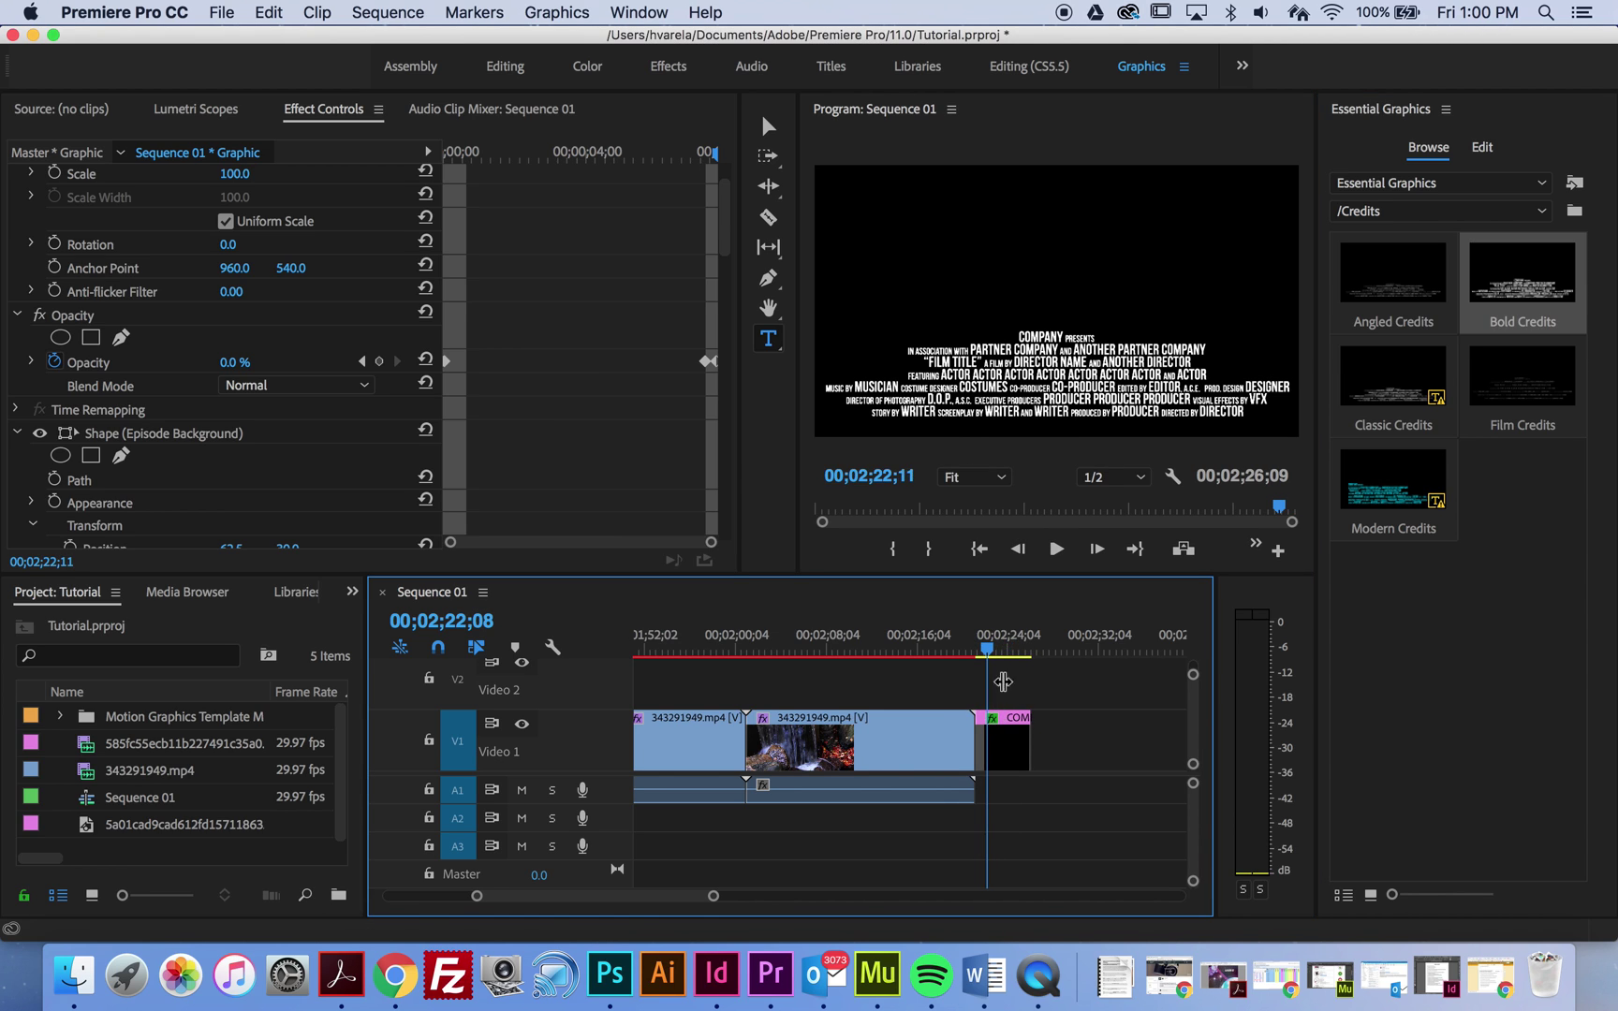
Preview the Bold Credits graphic with Roll enabled and delete it from the timeline.
left_click(1006, 739)
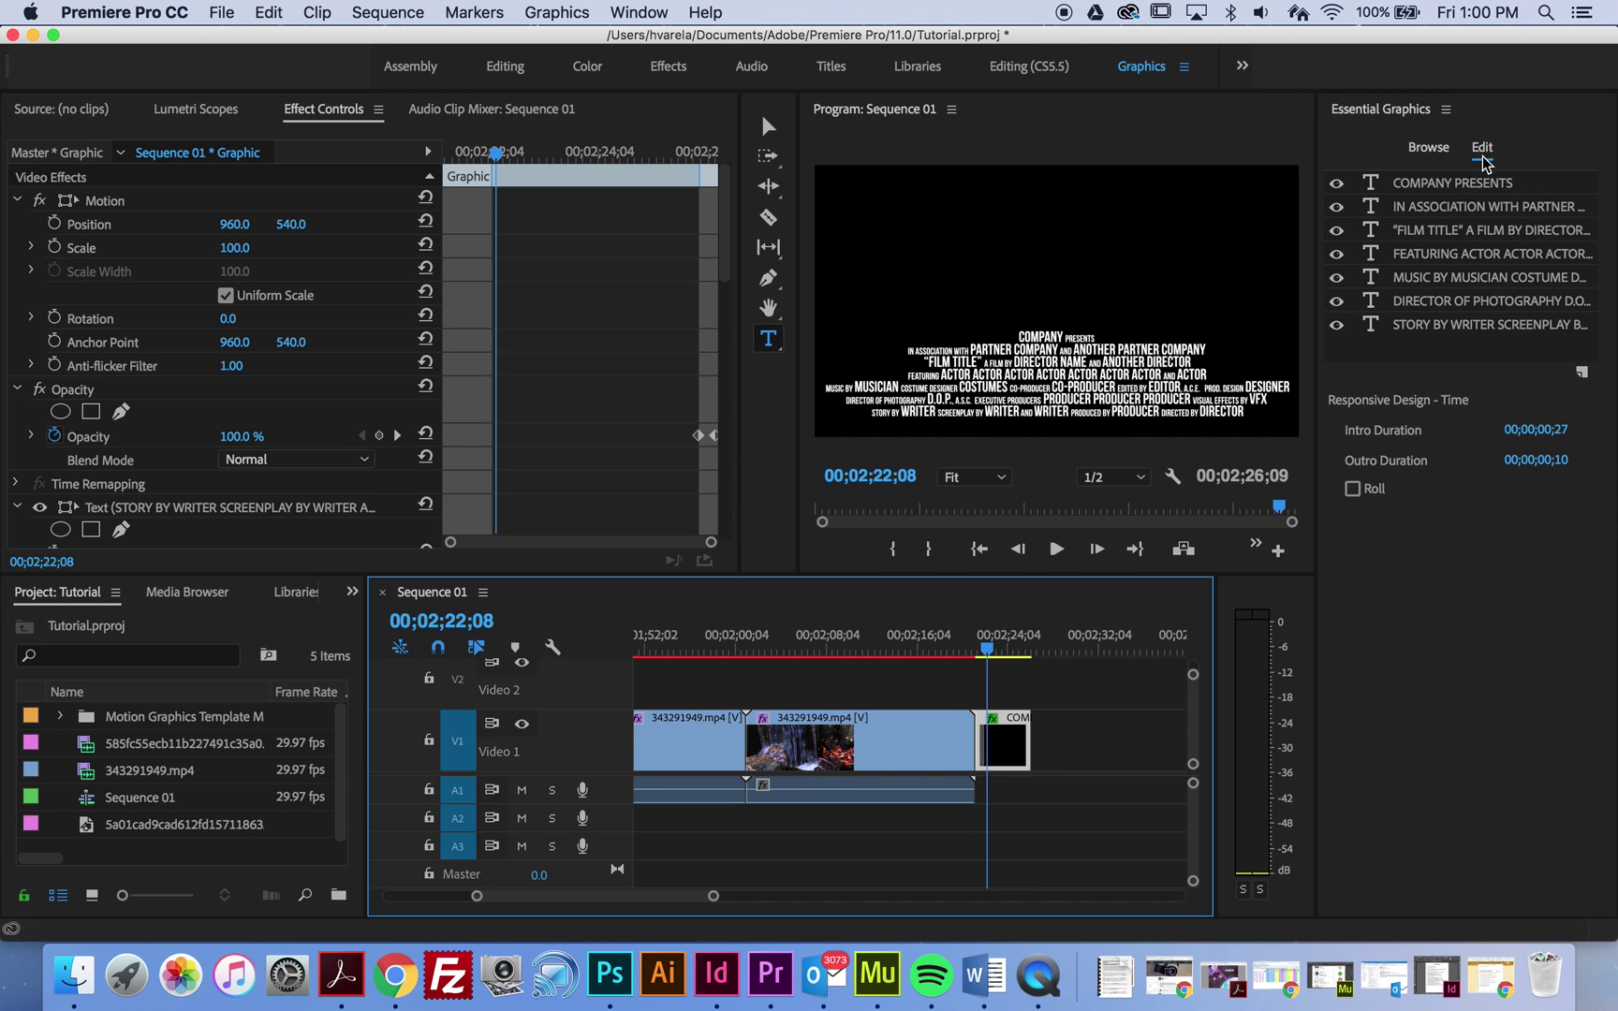
left_click(1352, 489)
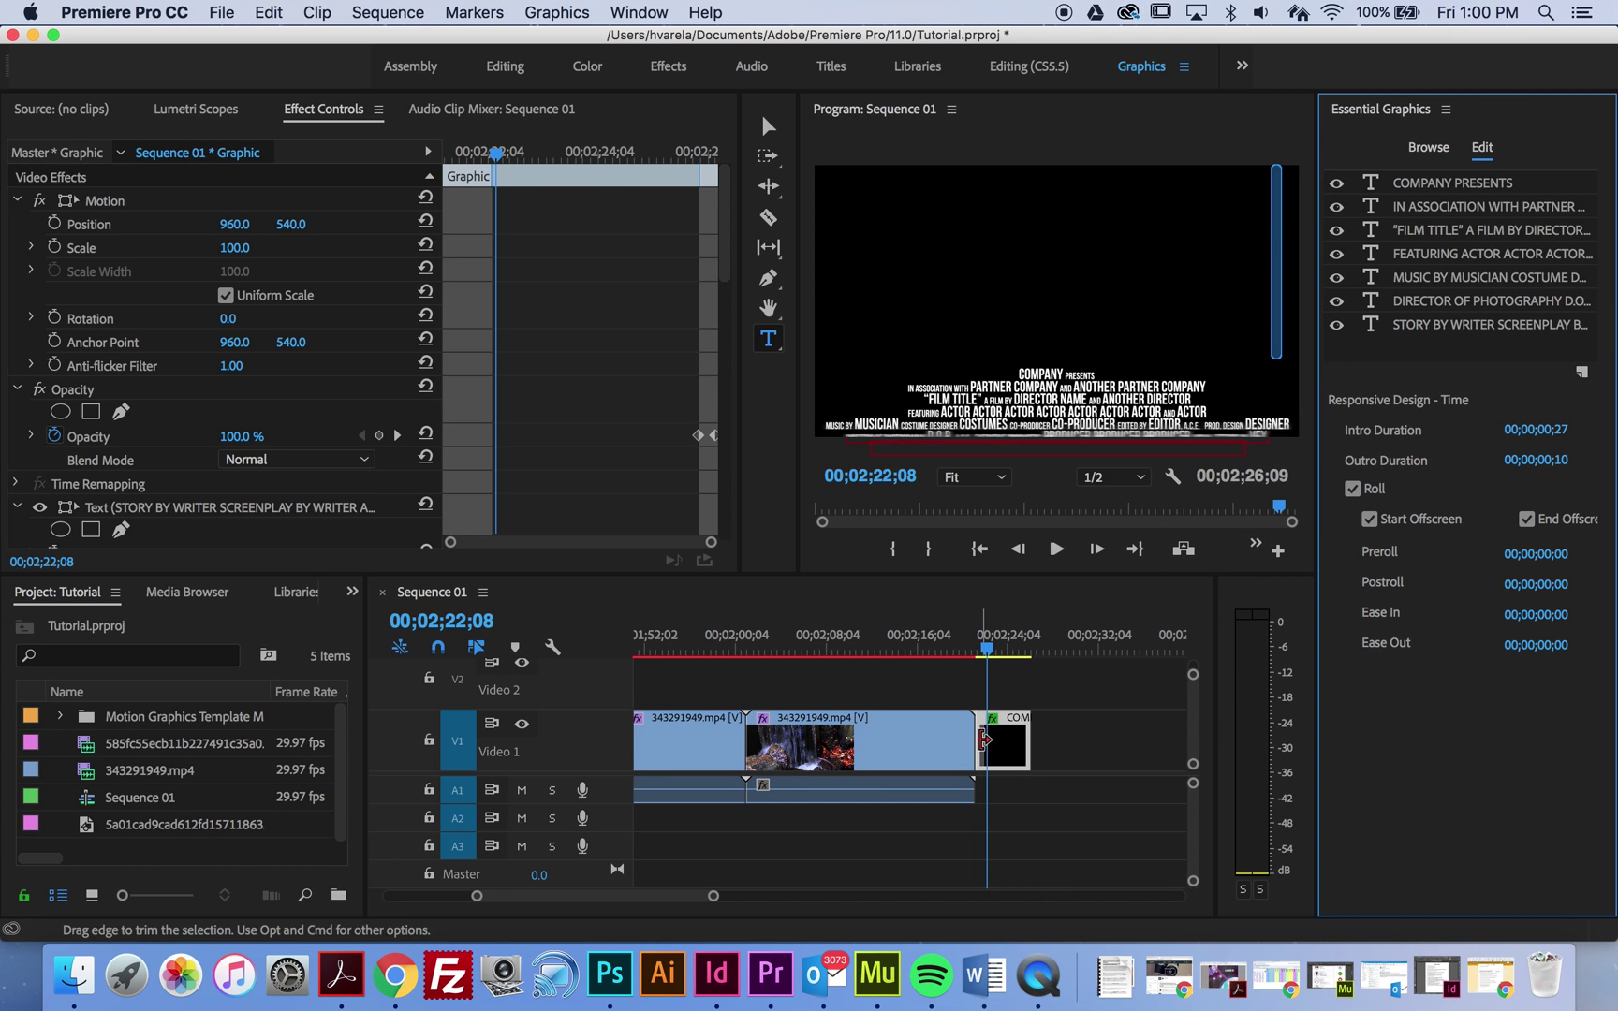
mouse_move(987, 655)
left_mouse_down()
mouse_move(969, 659)
mouse_move(1026, 672)
mouse_move(1005, 673)
left_mouse_up()
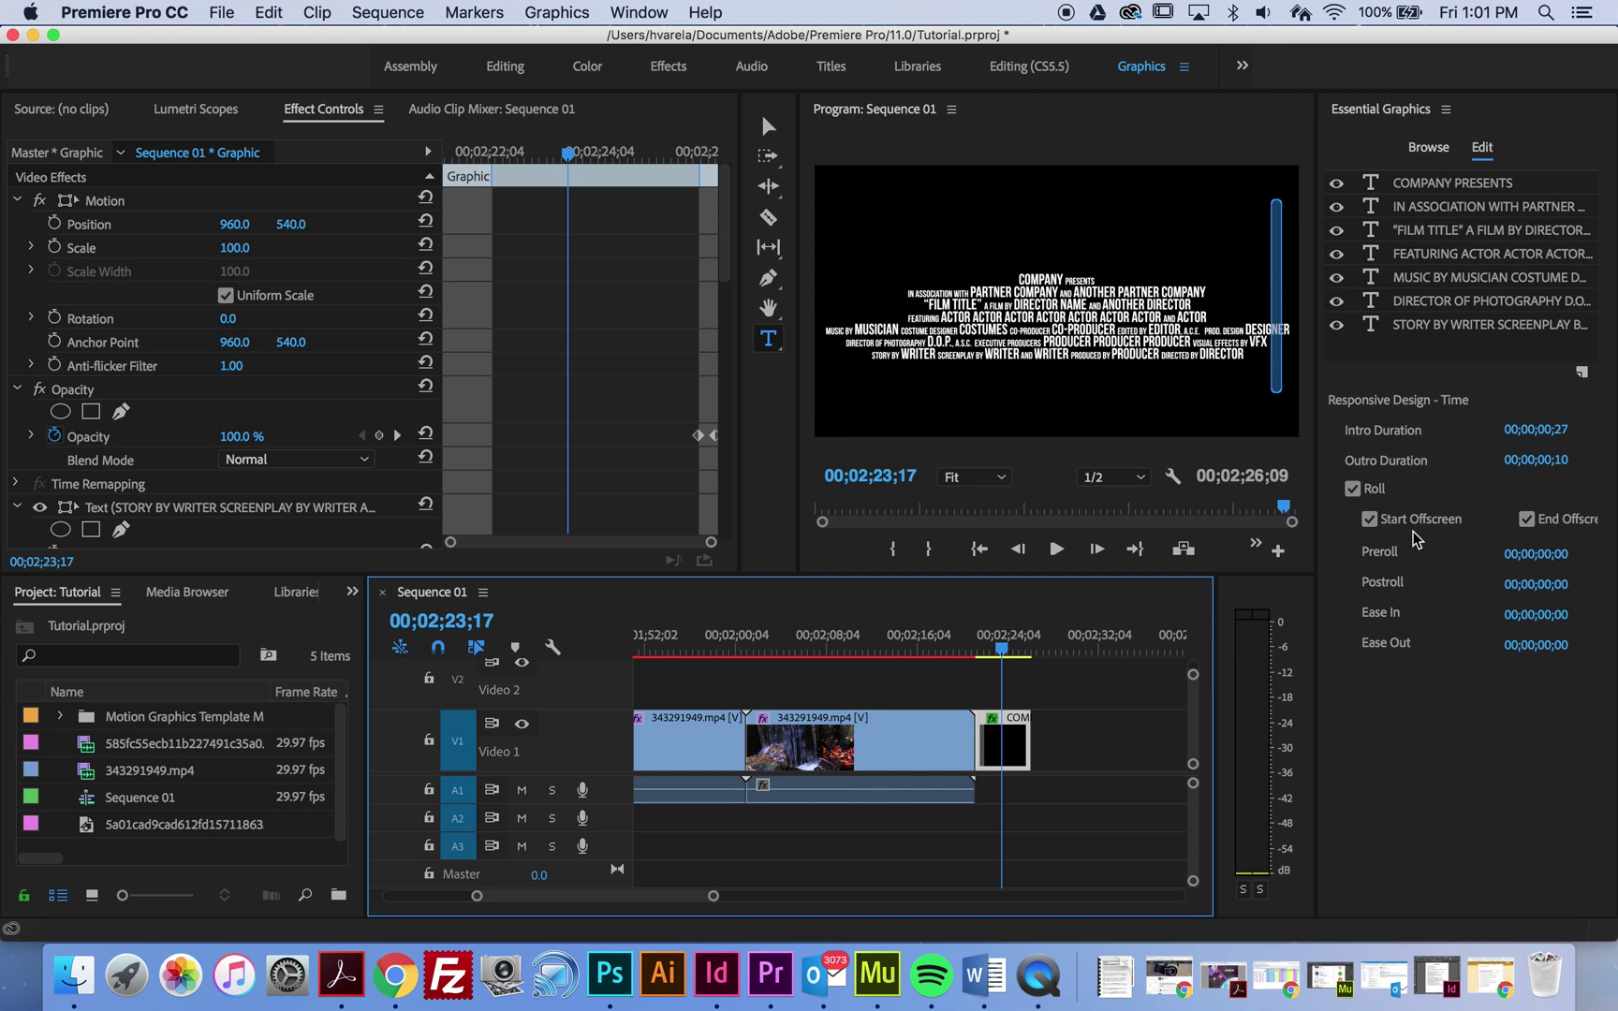
mouse_move(1004, 653)
left_mouse_down()
mouse_move(935, 650)
mouse_move(1003, 659)
left_mouse_up()
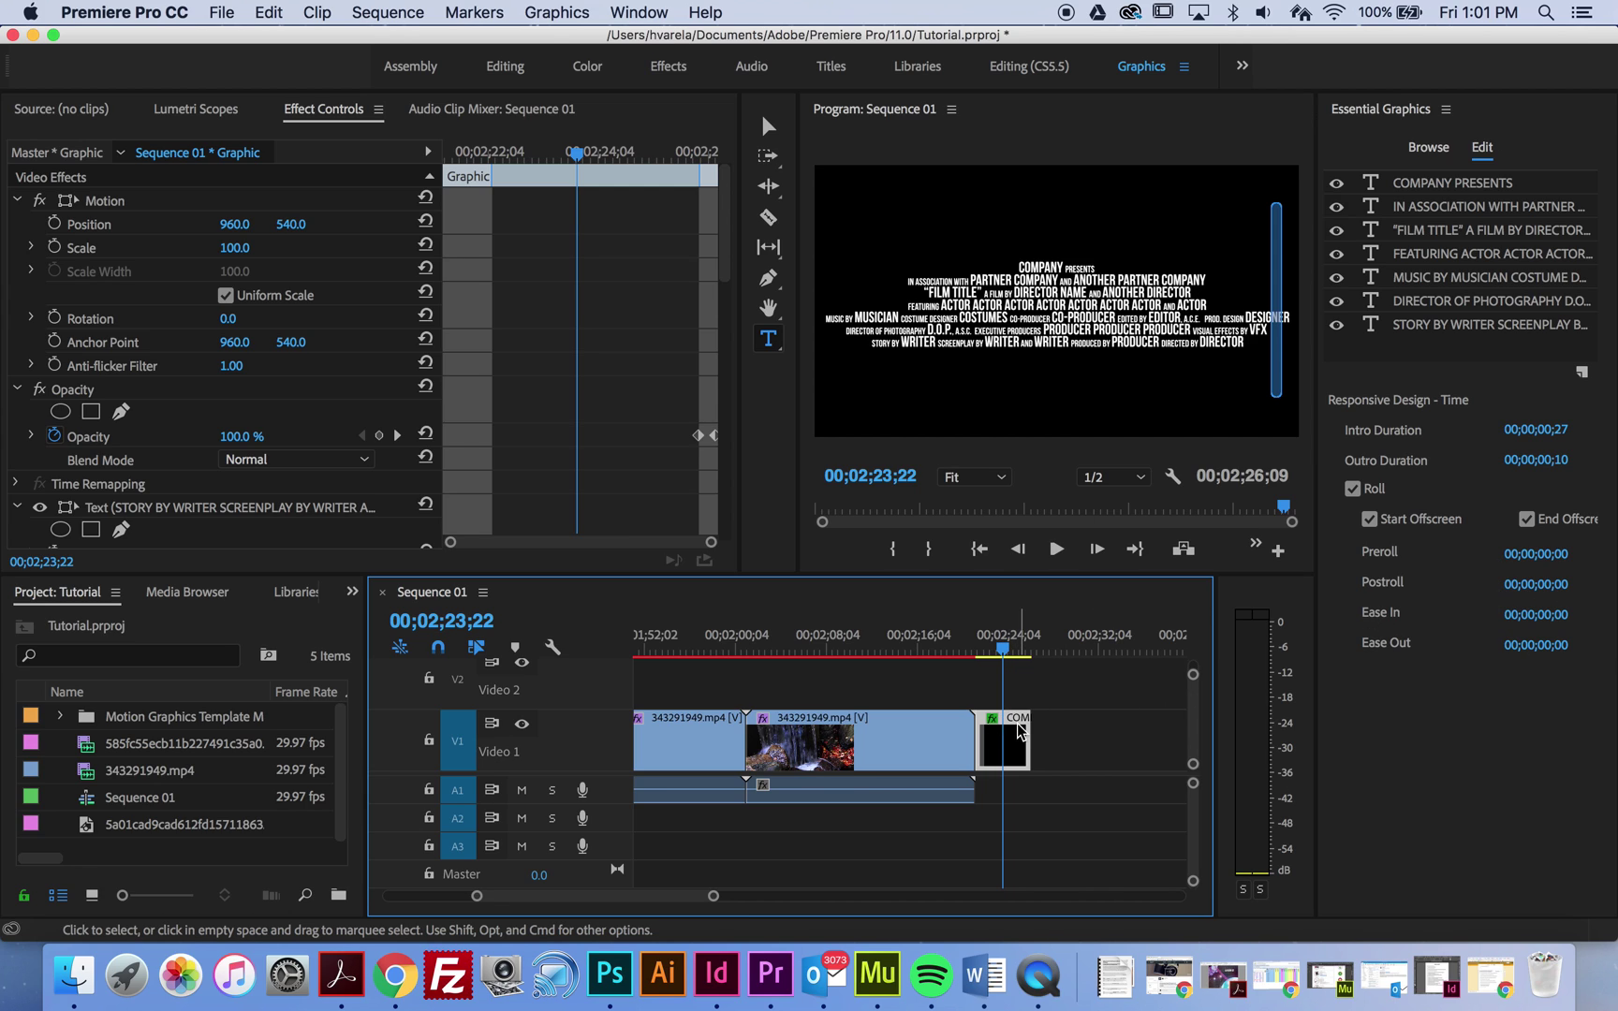
key("Delete")
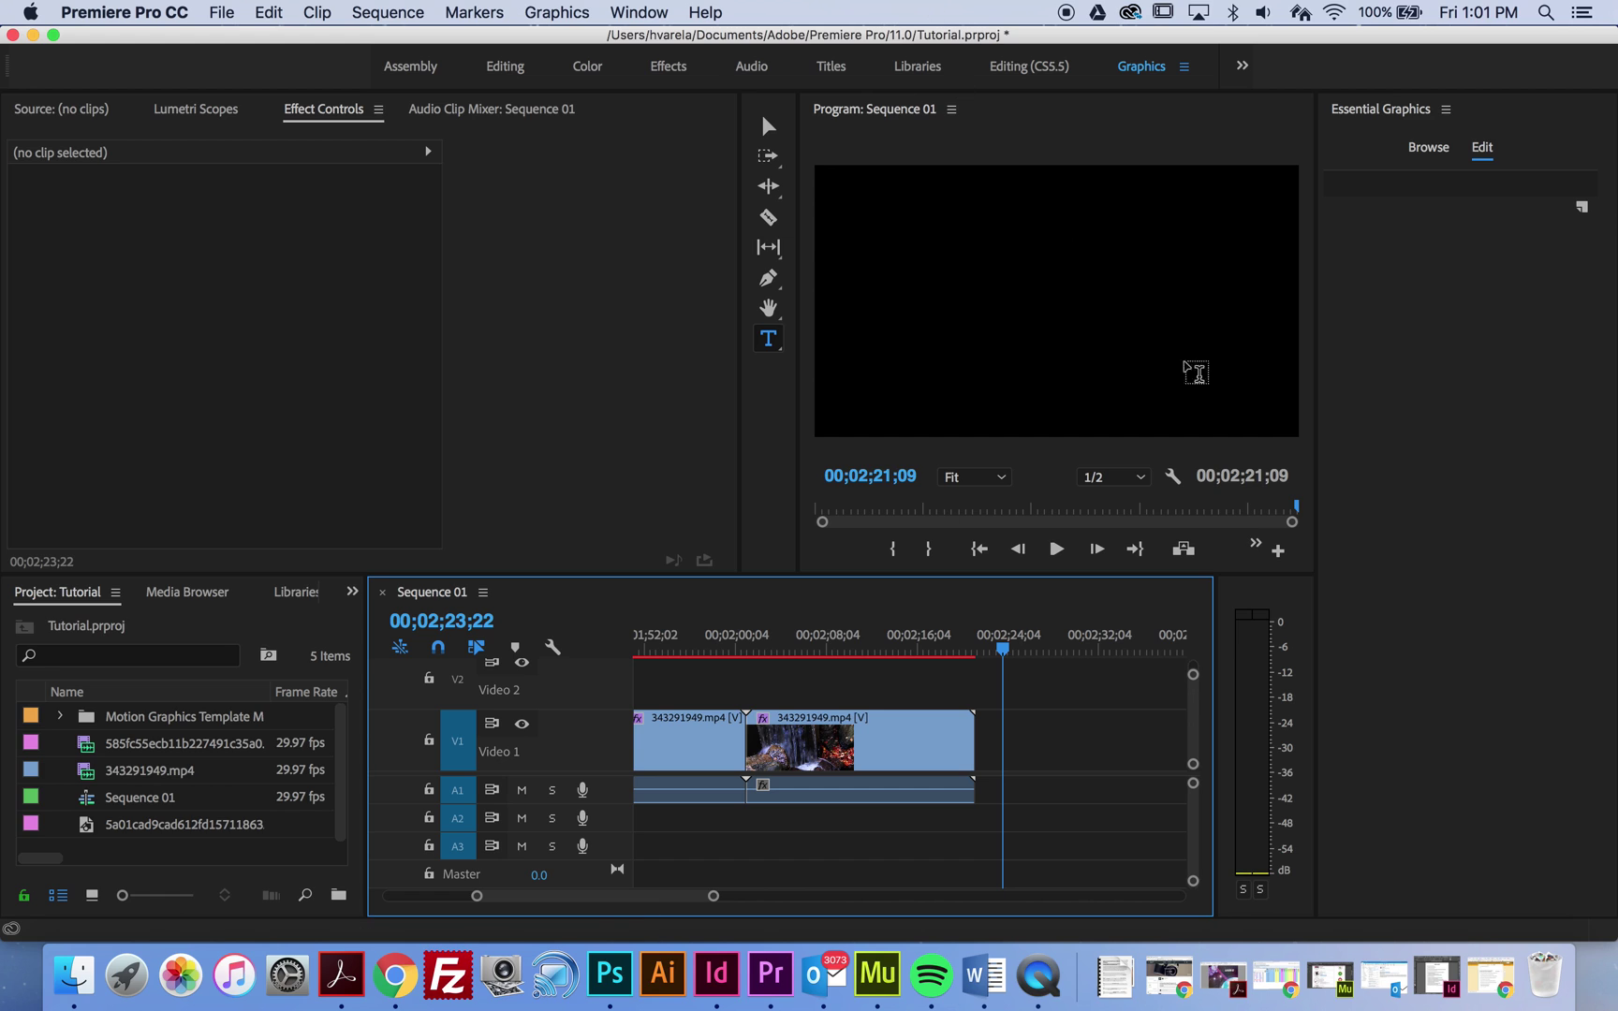
Create a text box in the video frame listing Crew, Talent, Director and Music on separate lines, enlarging the box downward and sideways.
left_click_drag(976, 246, 1113, 307)
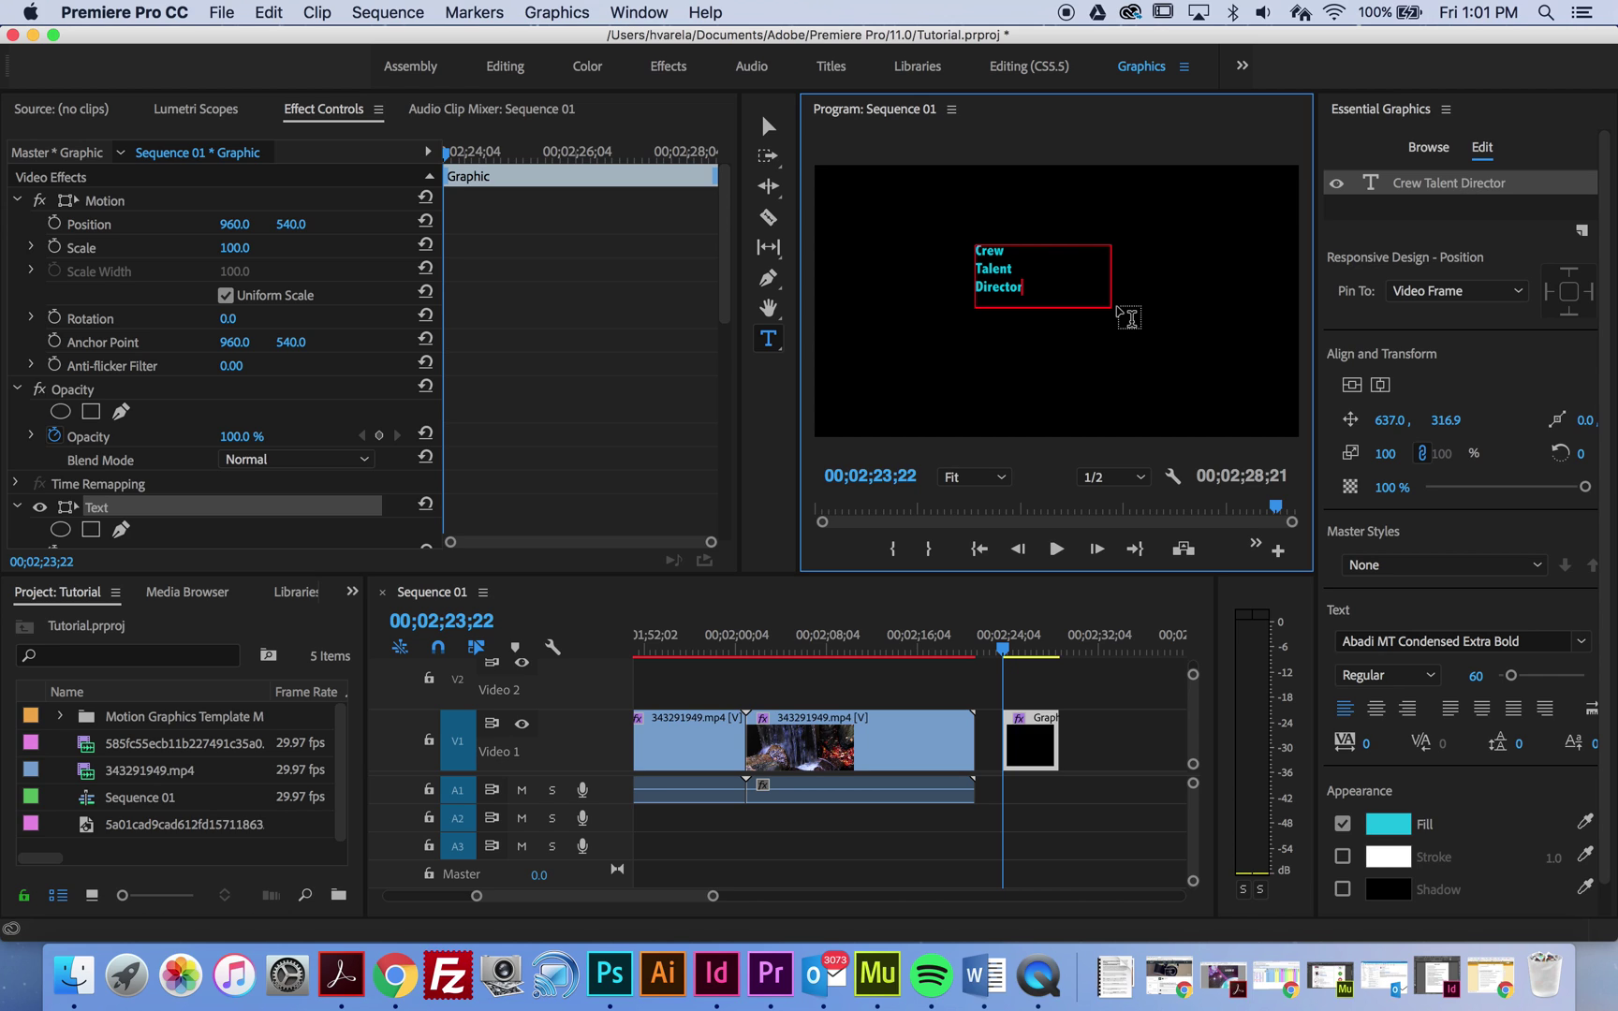
left_click(768, 125)
left_click_drag(1108, 309, 1174, 382)
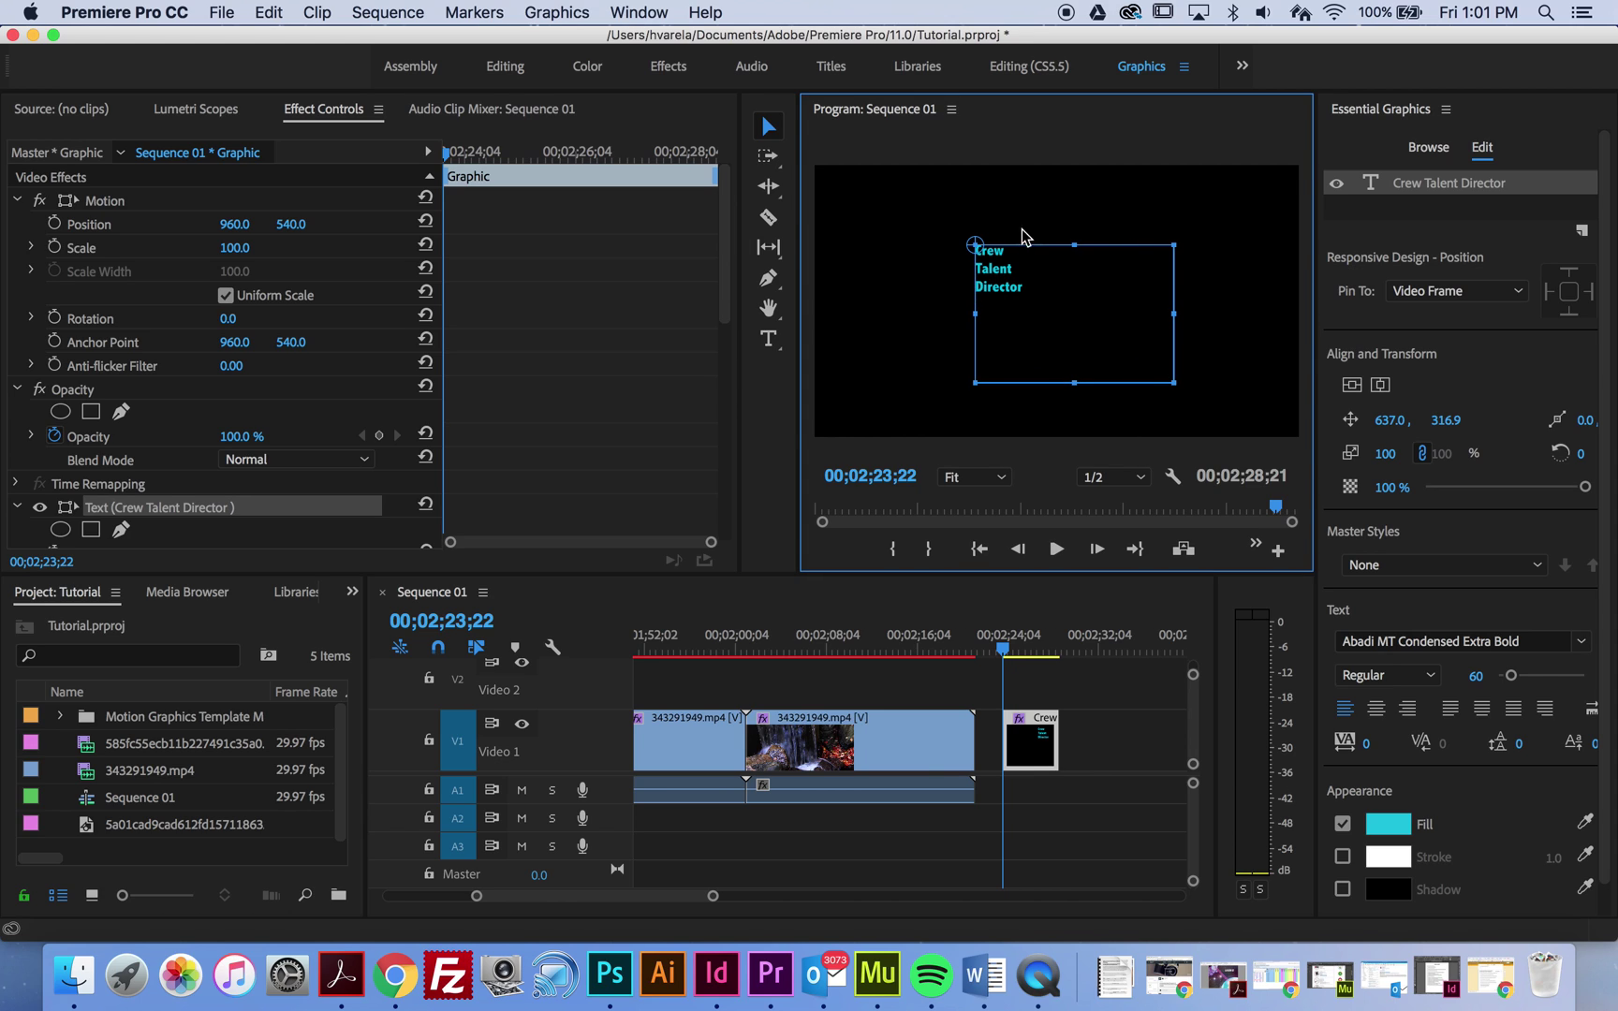
left_click(768, 338)
left_click(1039, 288)
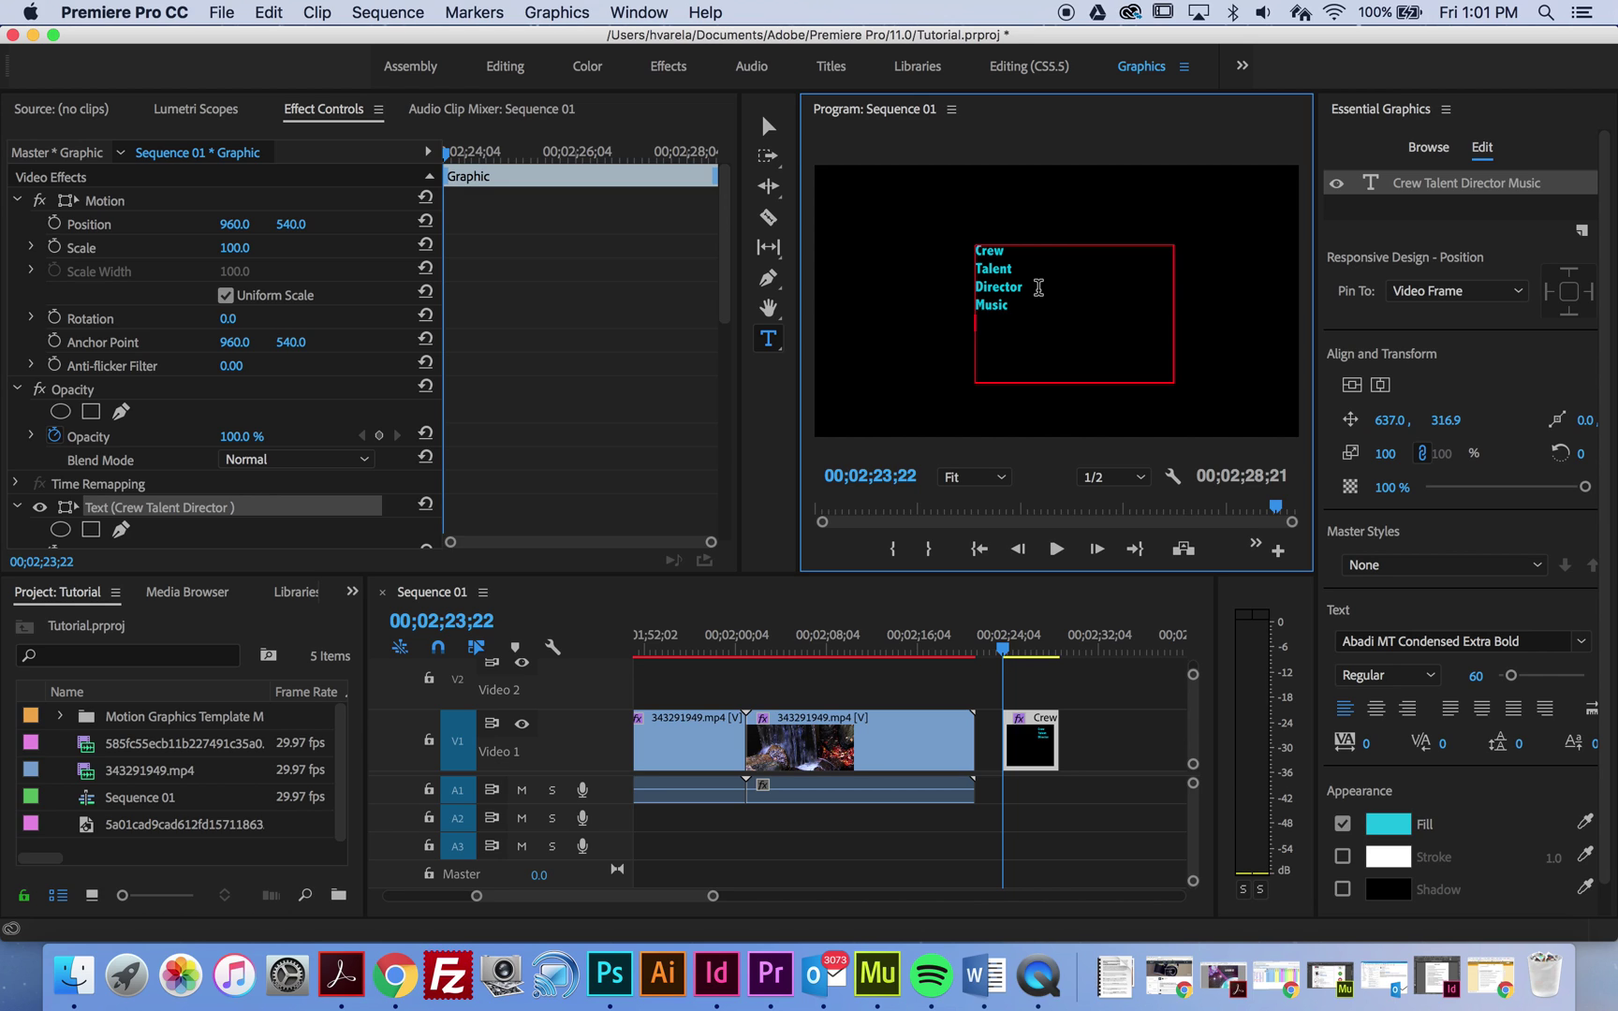
Change the fill colour of all the credits text to white (FFFFFF).
mouse_move(1027, 311)
left_mouse_down()
mouse_move(988, 291)
mouse_move(1026, 309)
left_mouse_up()
left_click_drag(967, 256, 1054, 326)
left_click(972, 236)
left_click(1399, 828)
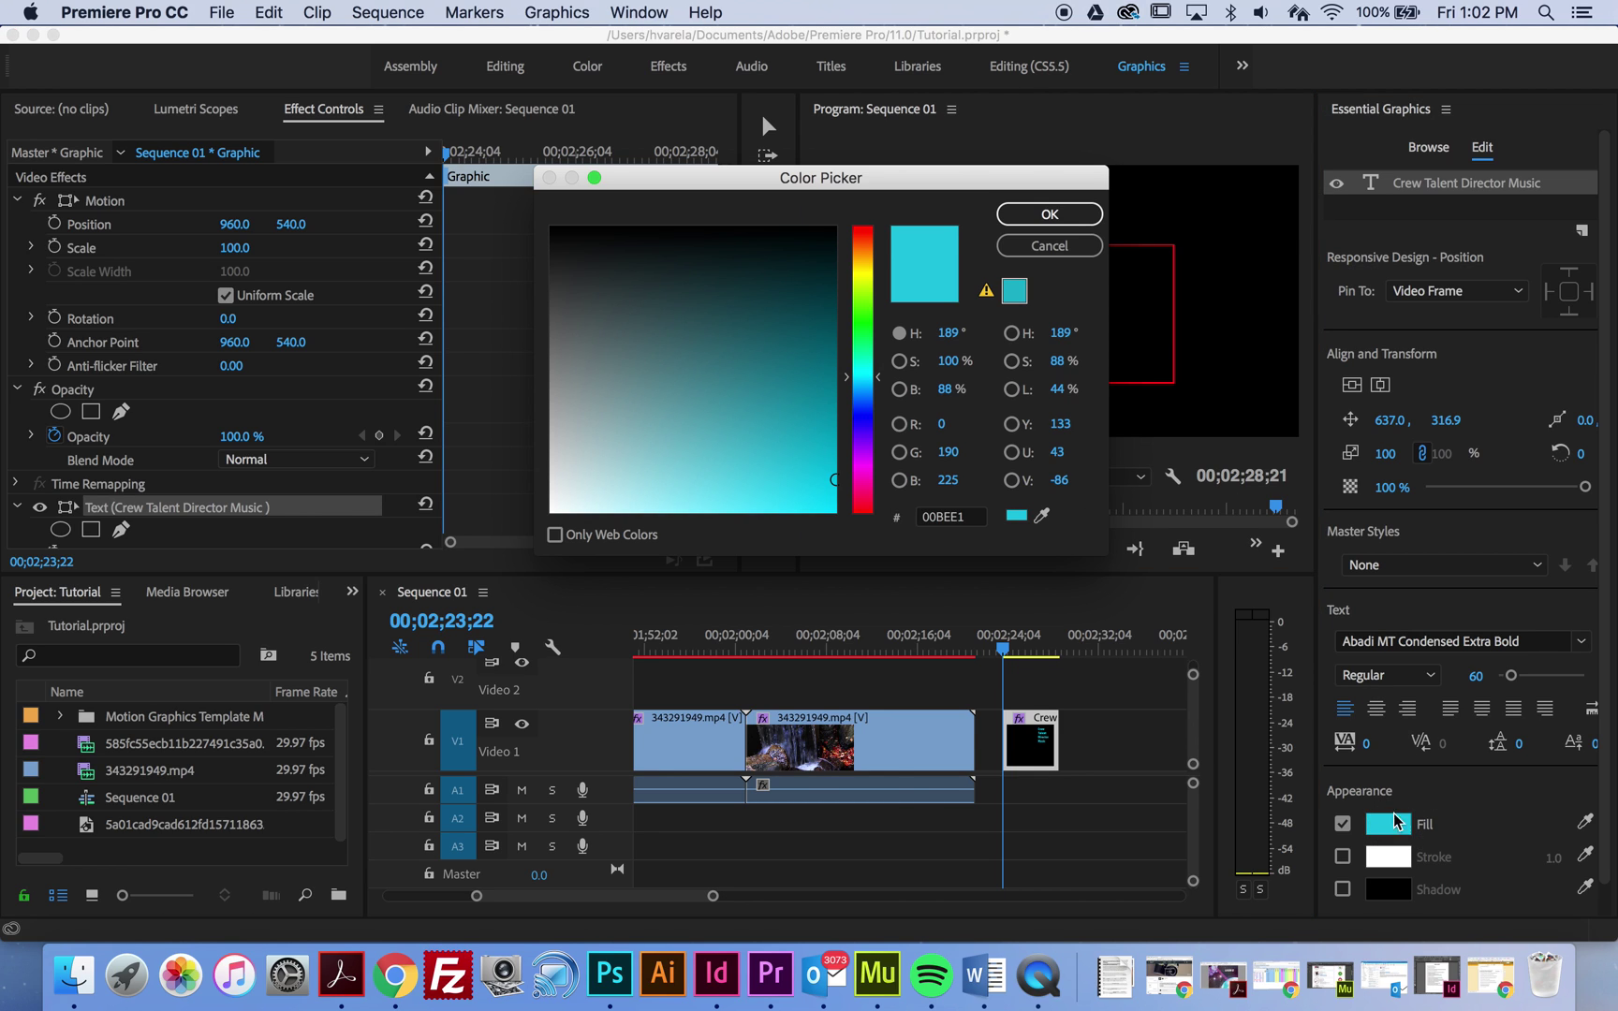
left_click_drag(749, 397, 553, 531)
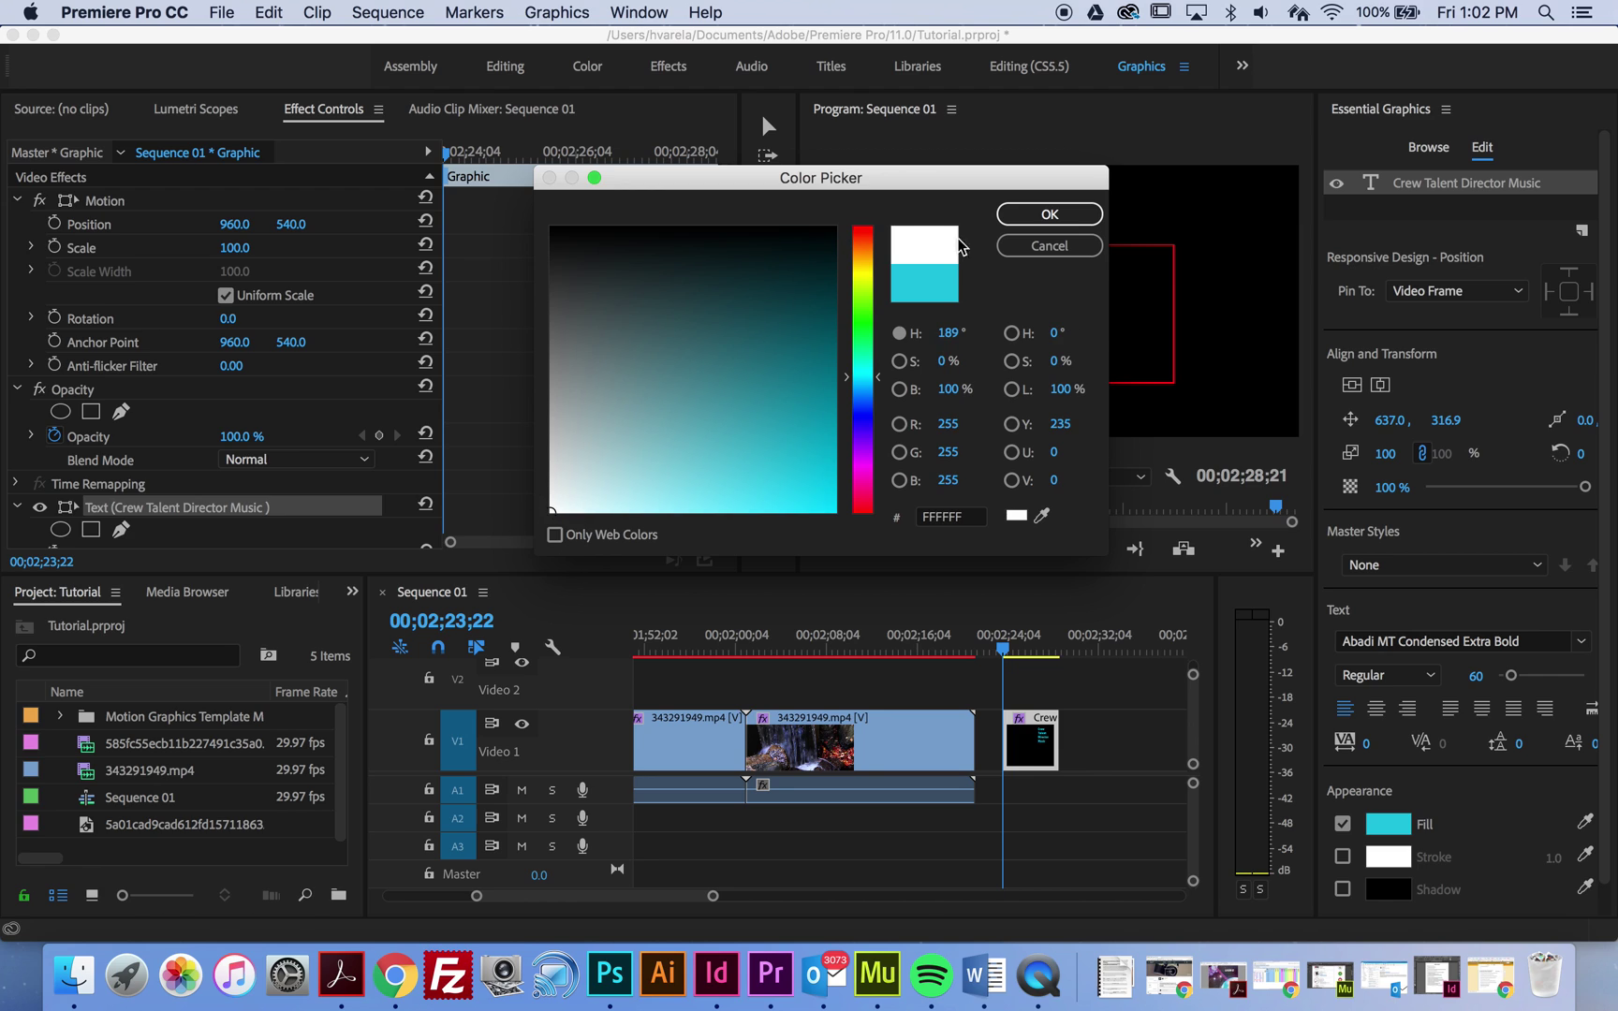
left_click(1049, 213)
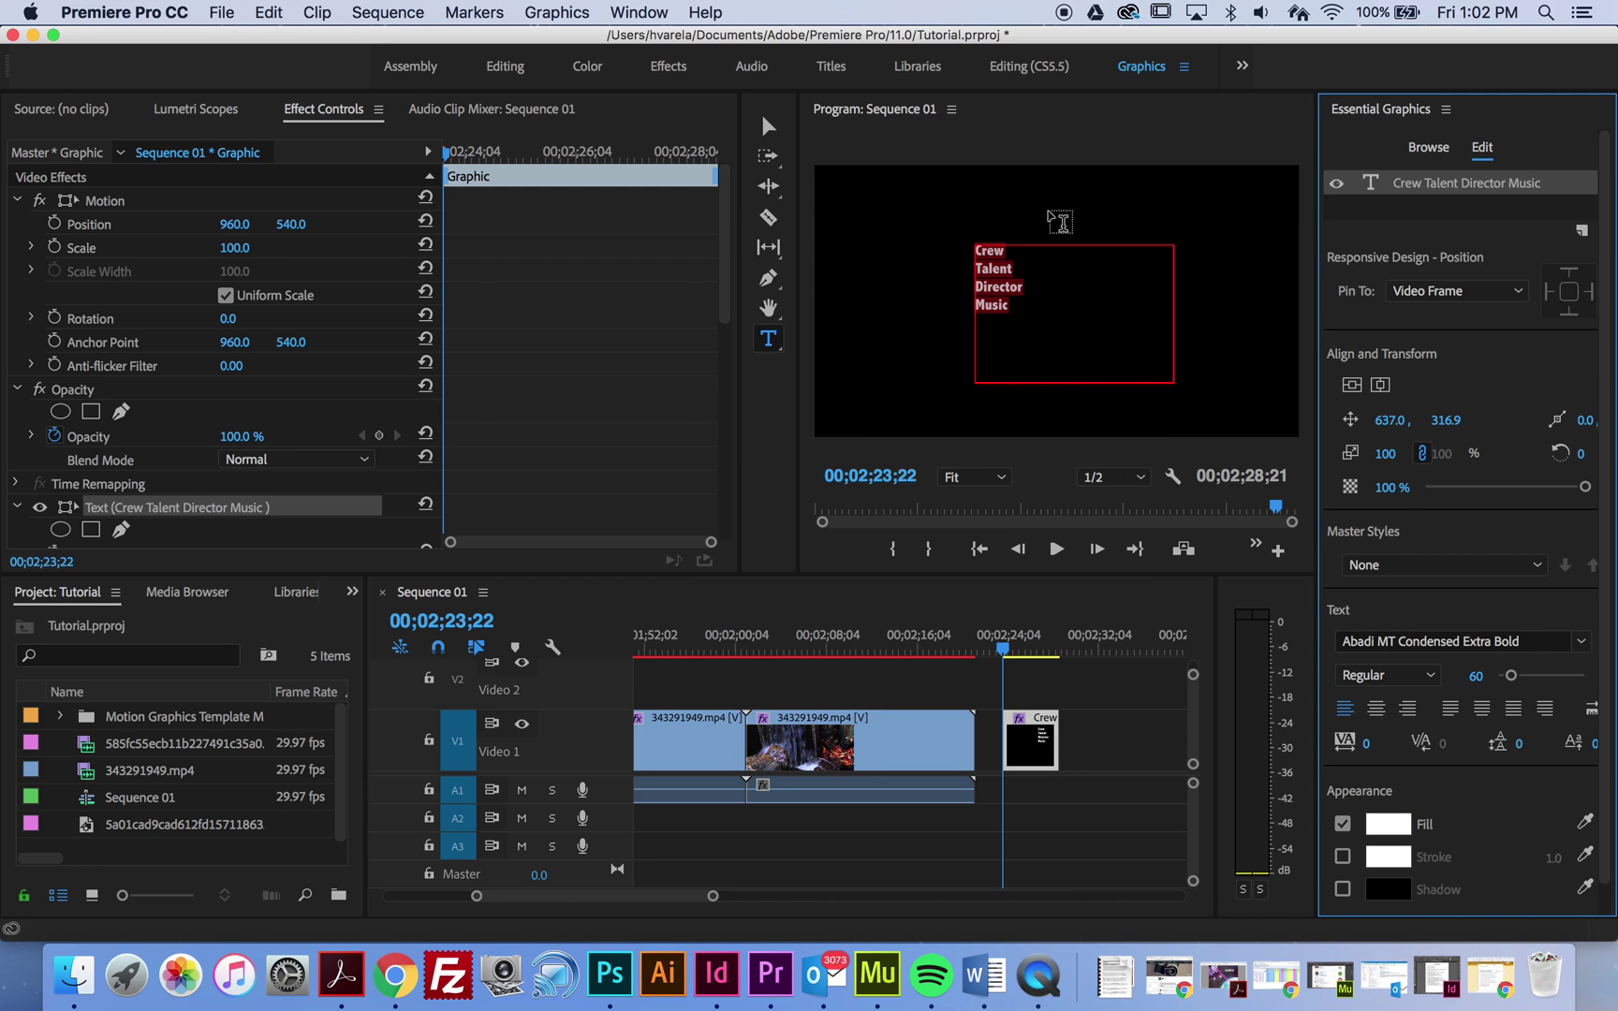
Set the font of the credits text to Bell MT.
left_click(1580, 644)
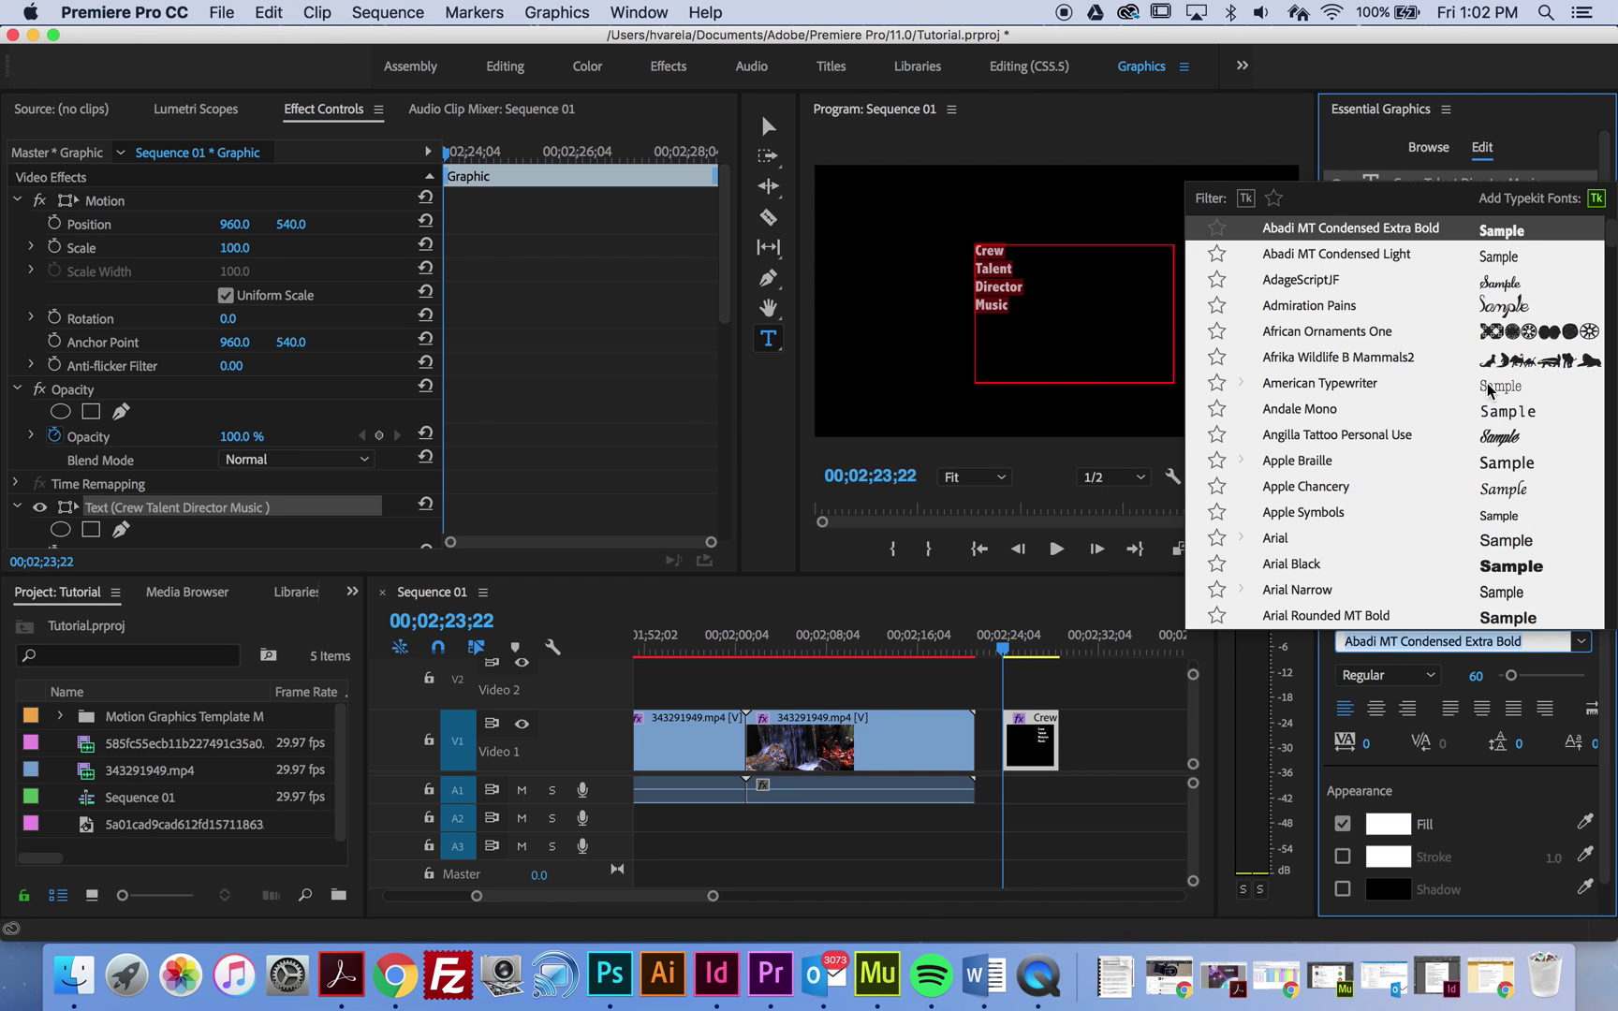
scroll(1525, 545, "up", 3)
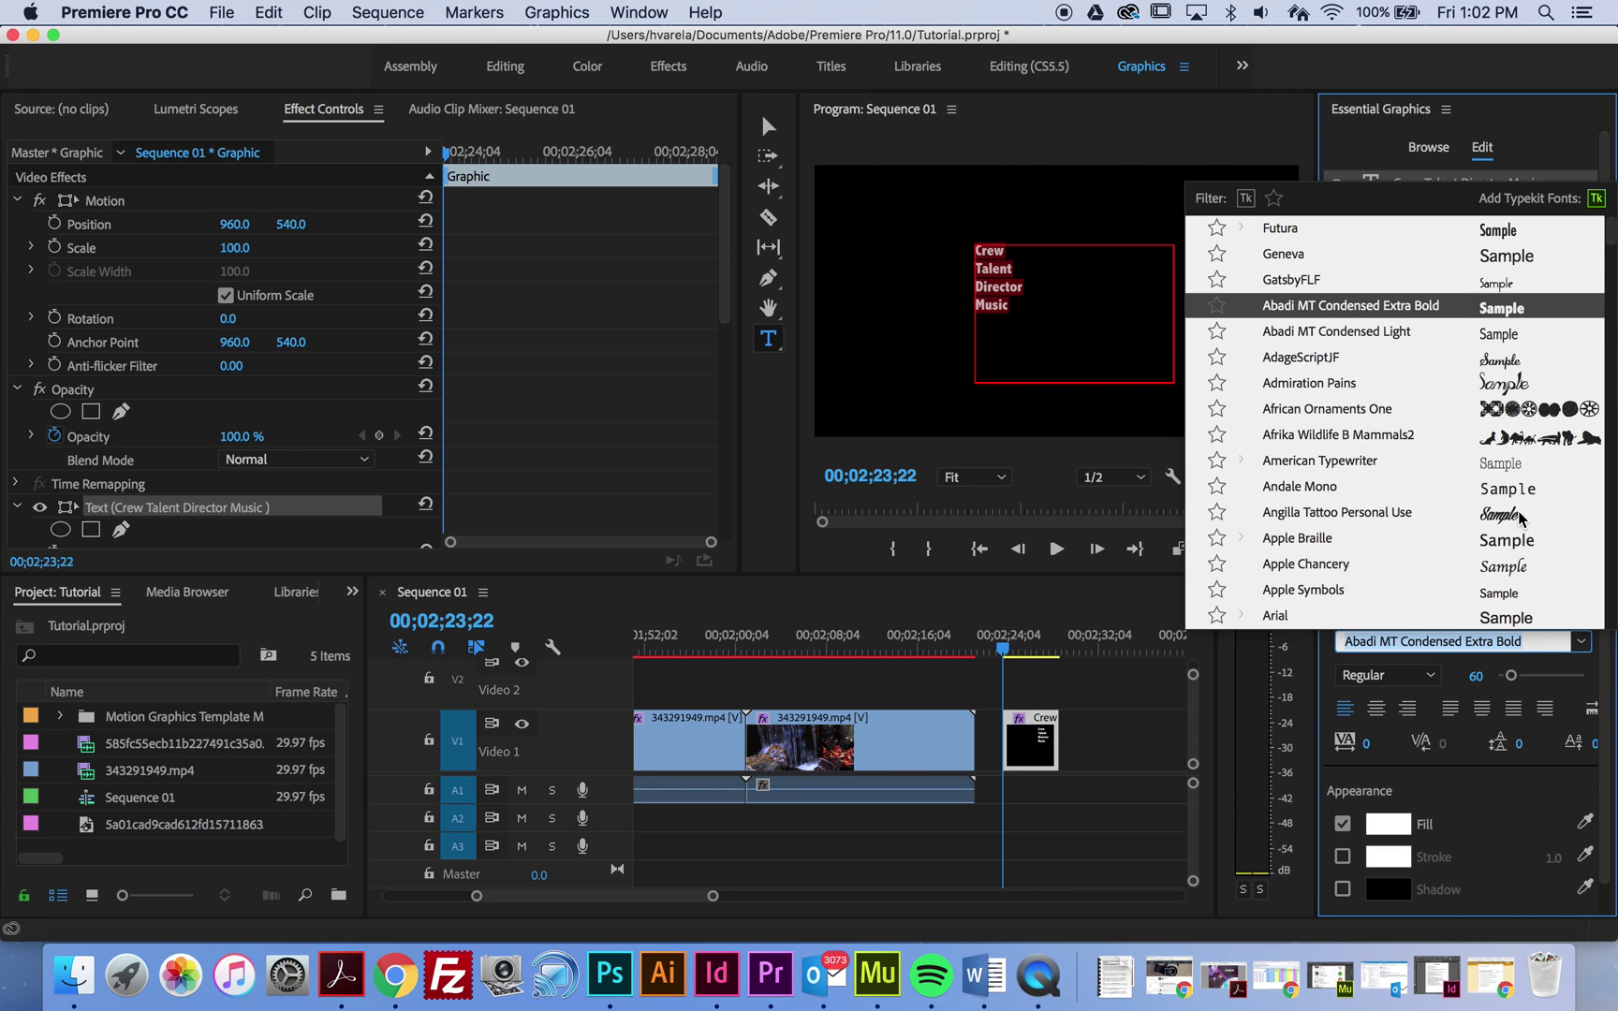
scroll(1517, 434, "down", 20)
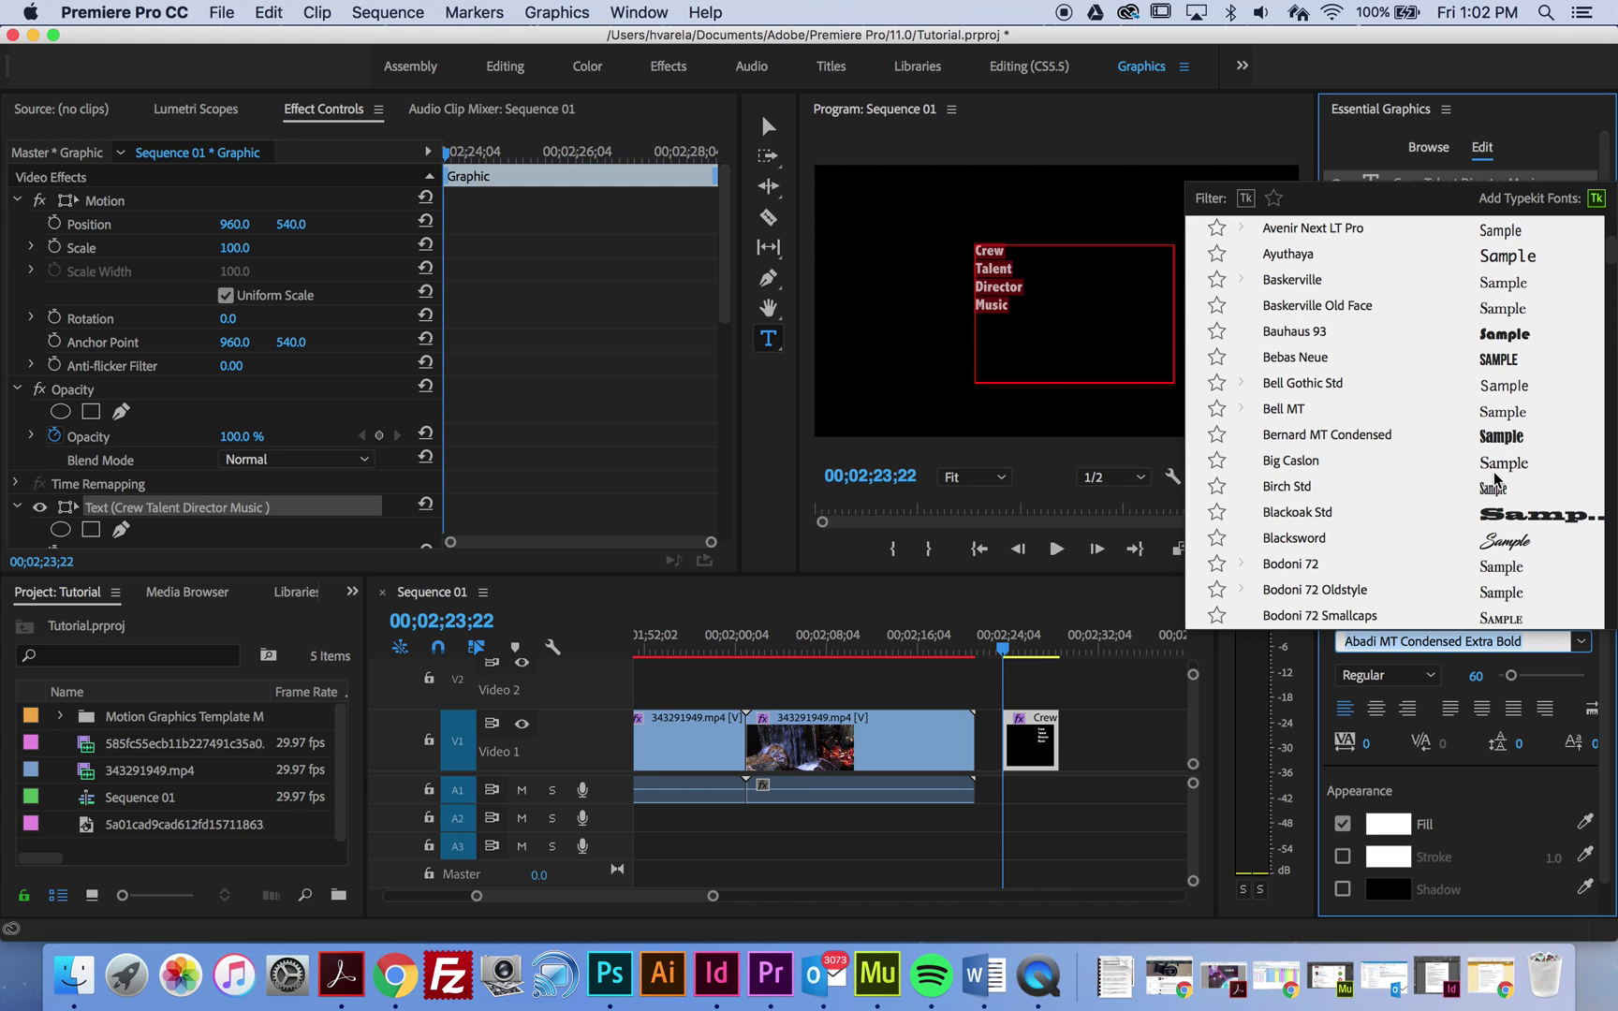
left_click(1510, 412)
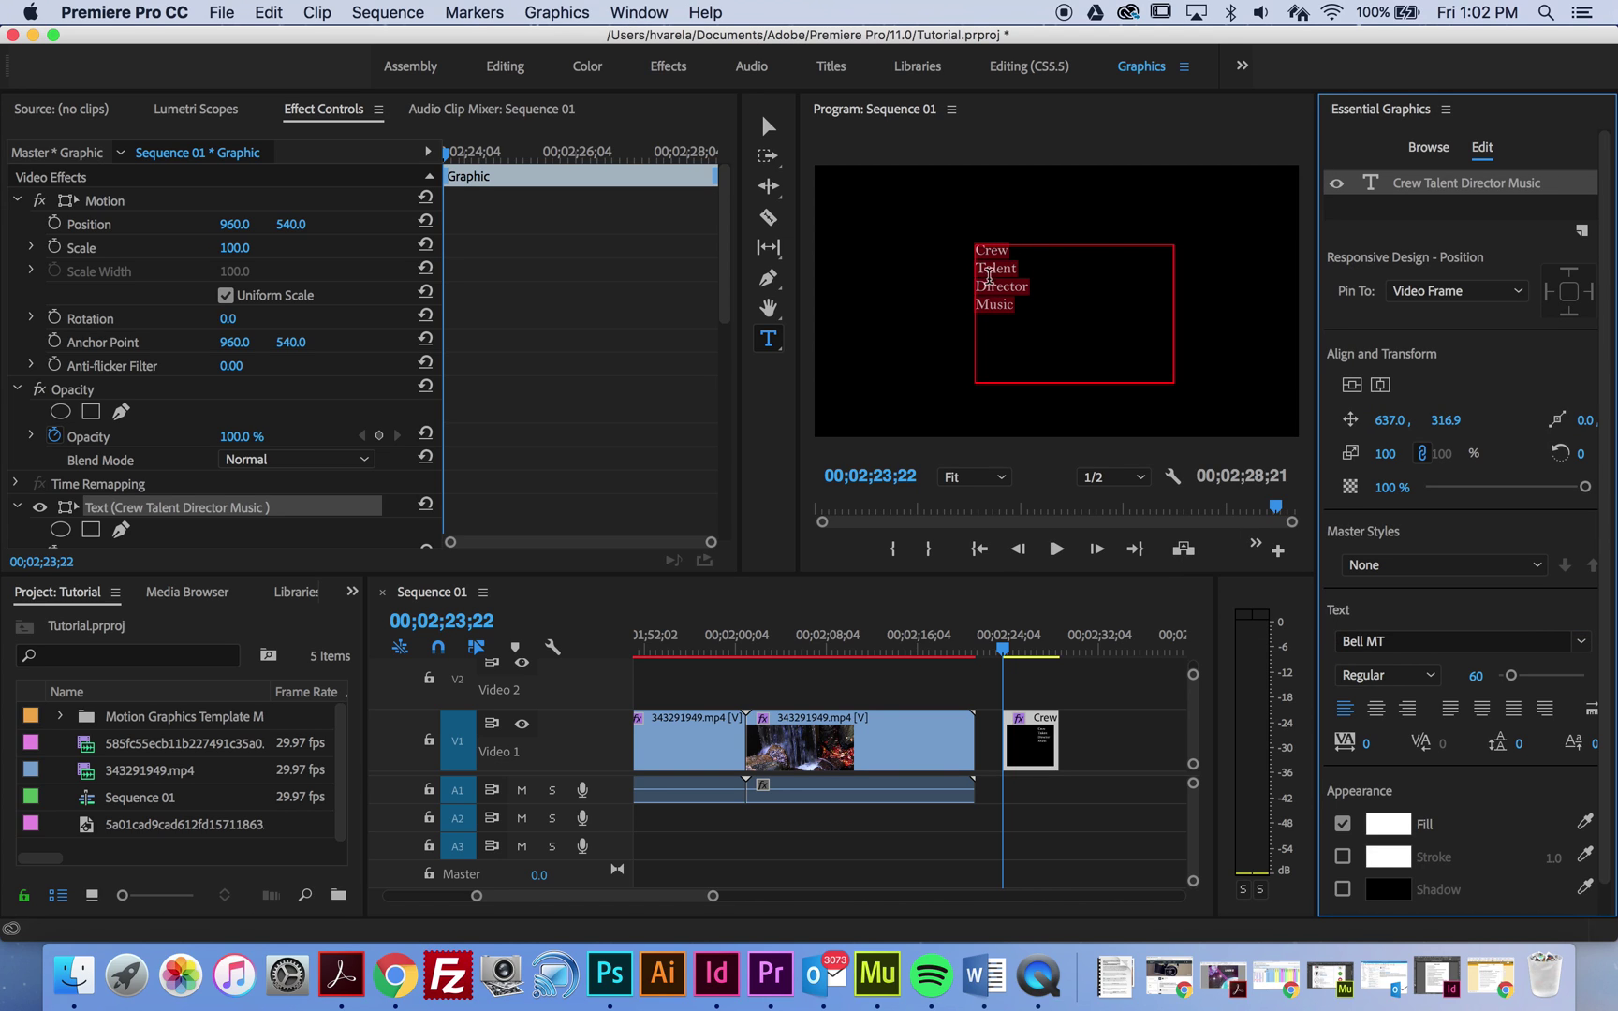
Increase the font size of all the credits text to 119.
left_click(1032, 303)
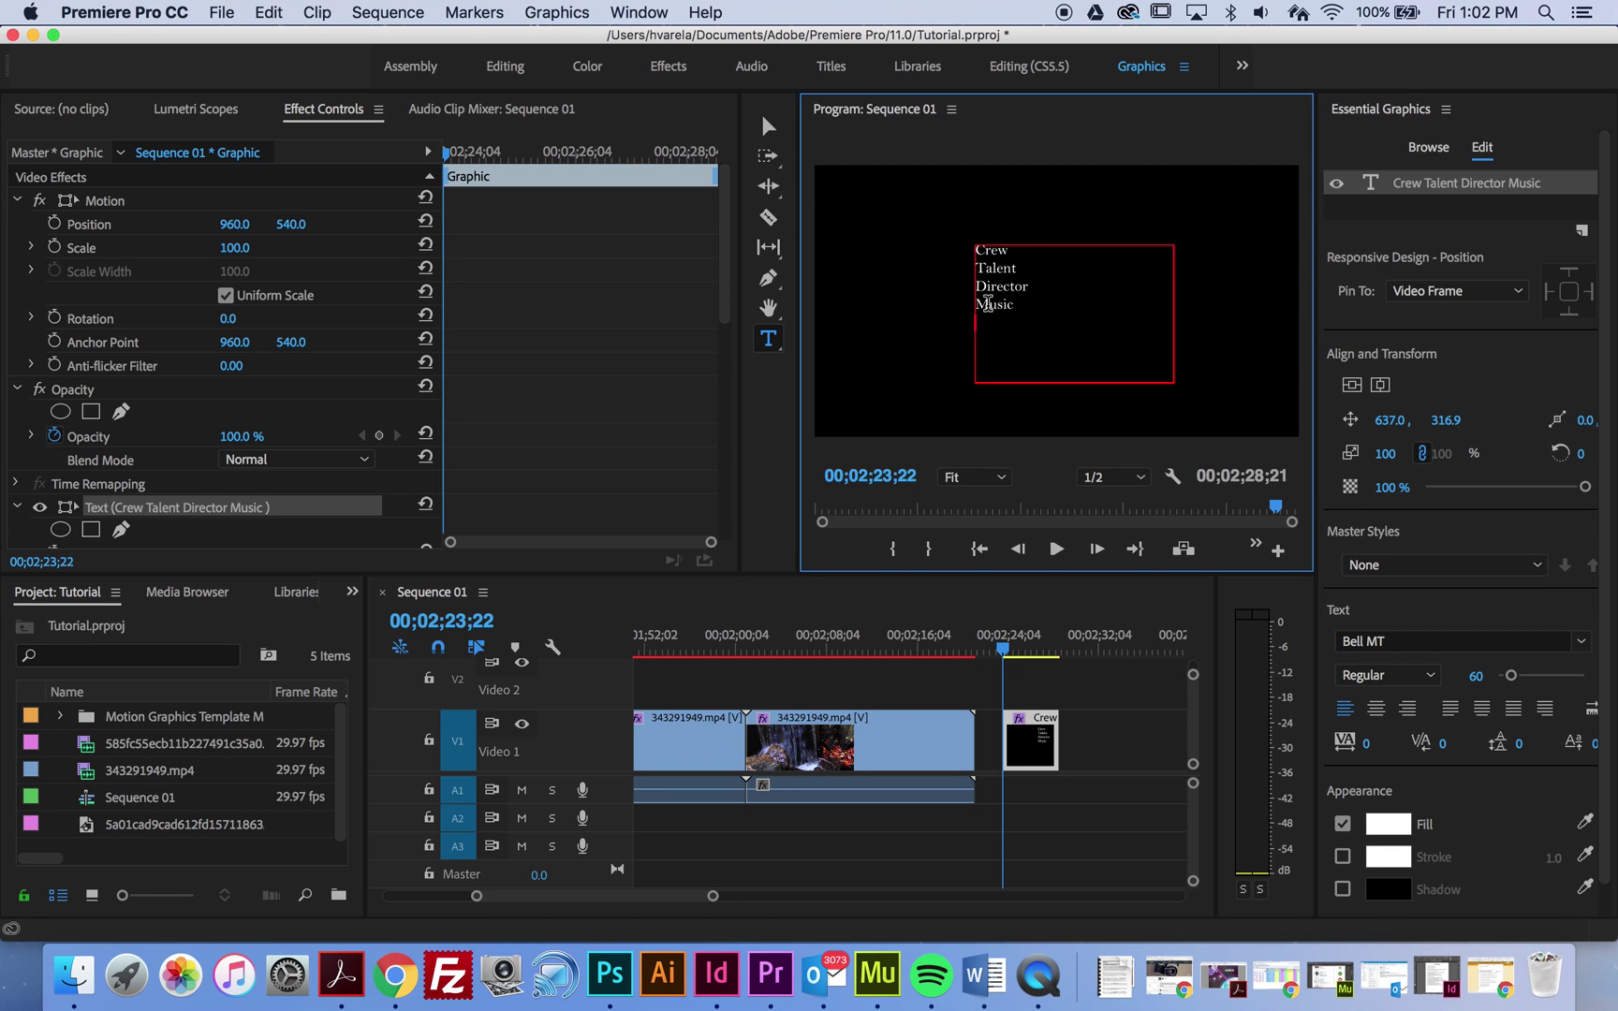
key("super+a")
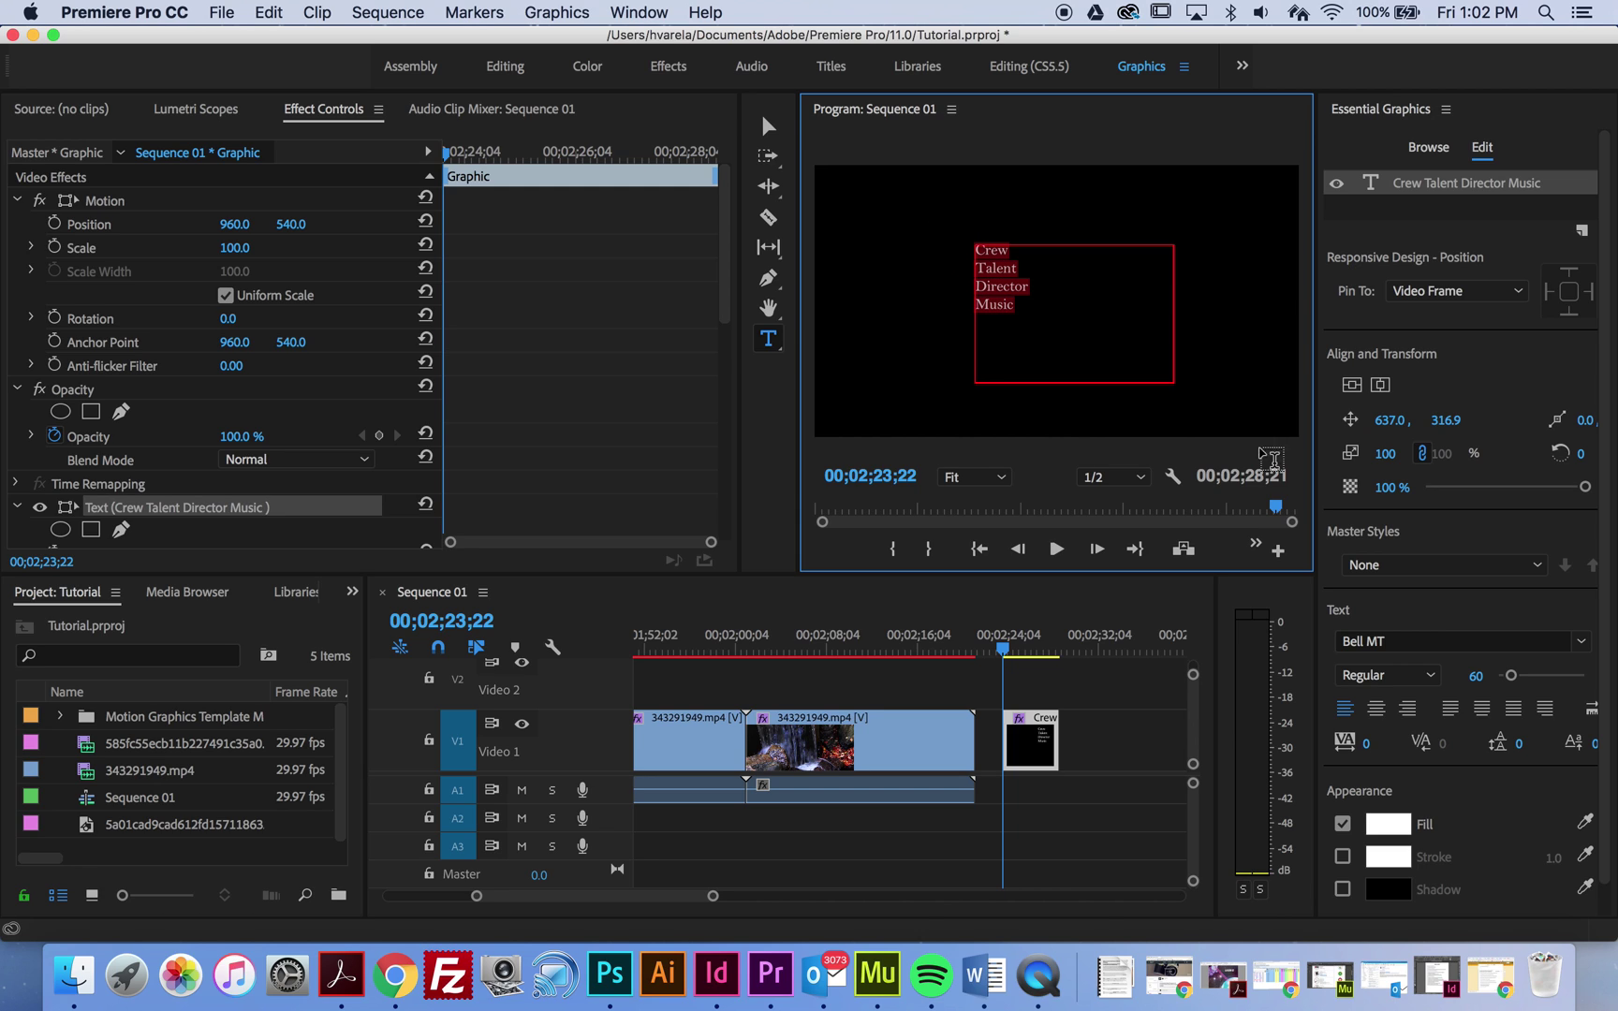
left_click_drag(1510, 676, 1524, 675)
left_click(1013, 328)
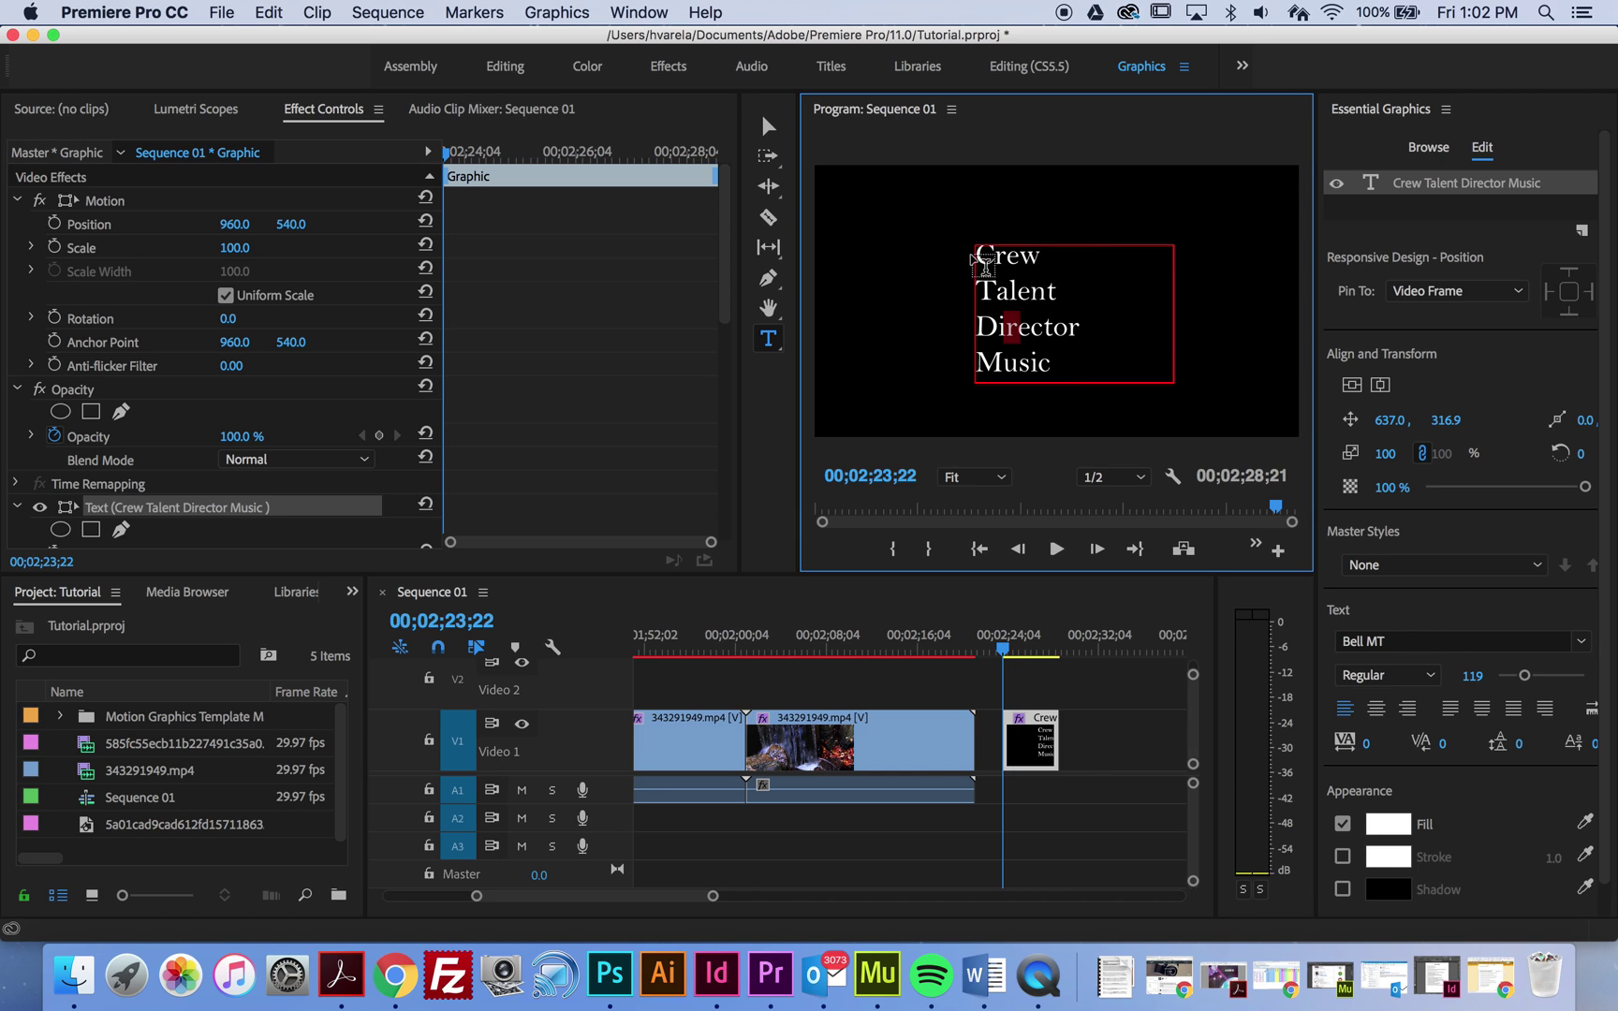
Change the font of all four credits lines to Britannic Bold.
left_click_drag(975, 253, 1070, 372)
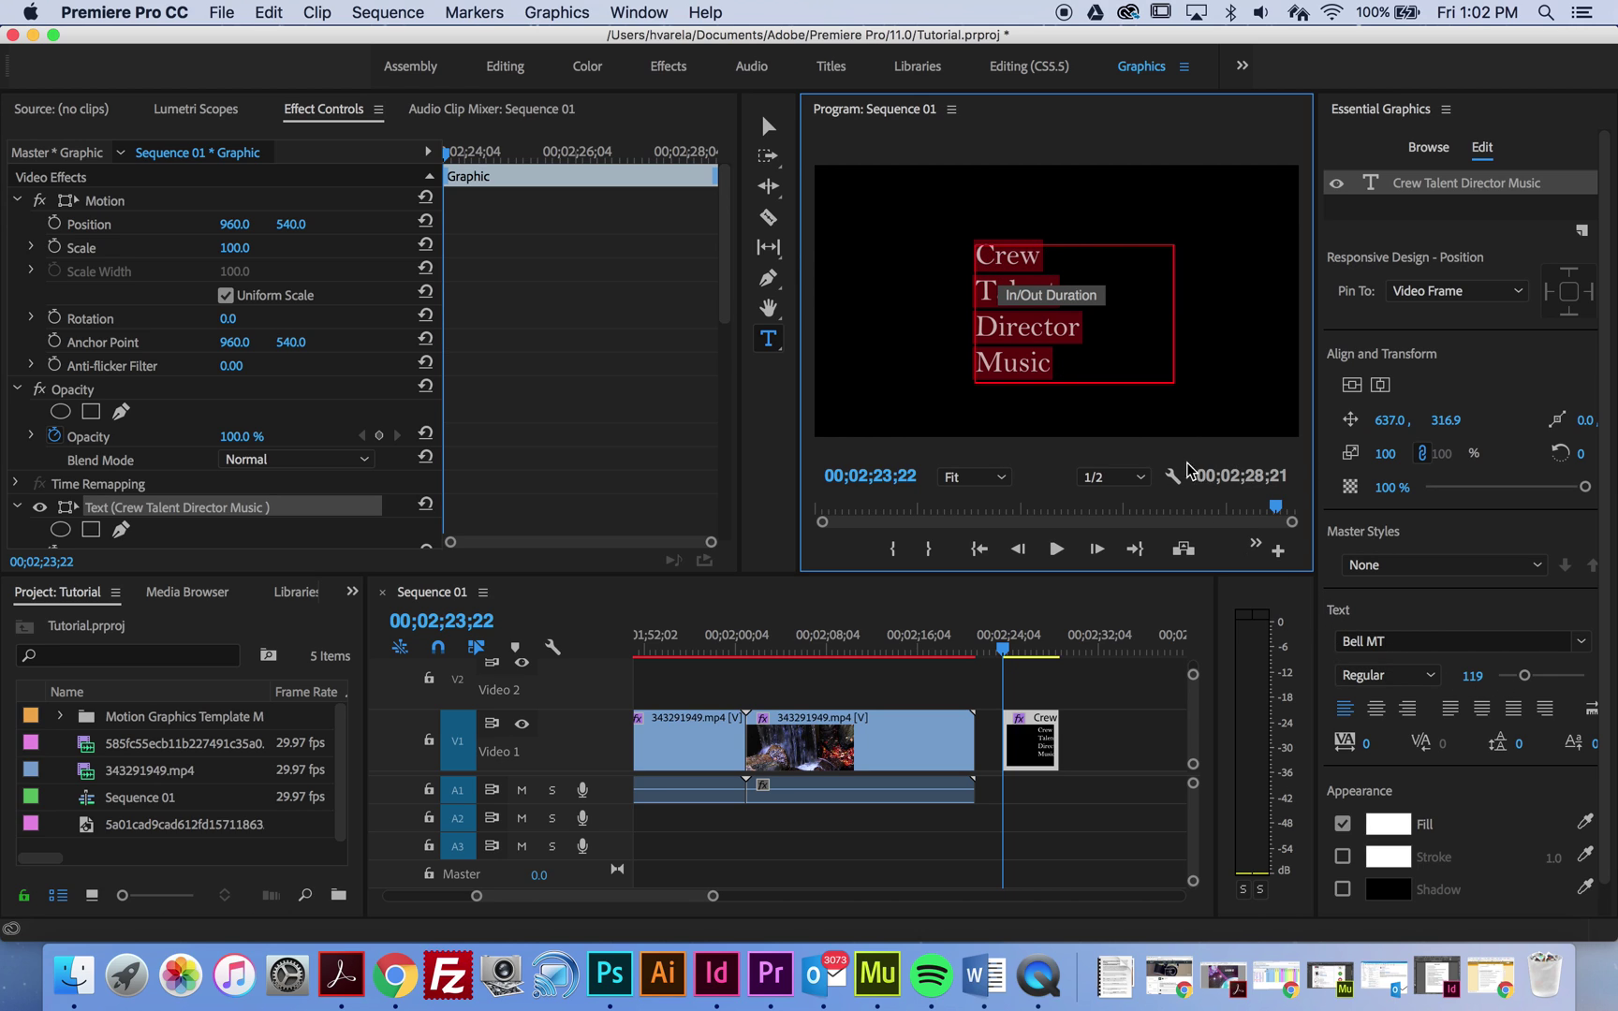
left_click(1578, 644)
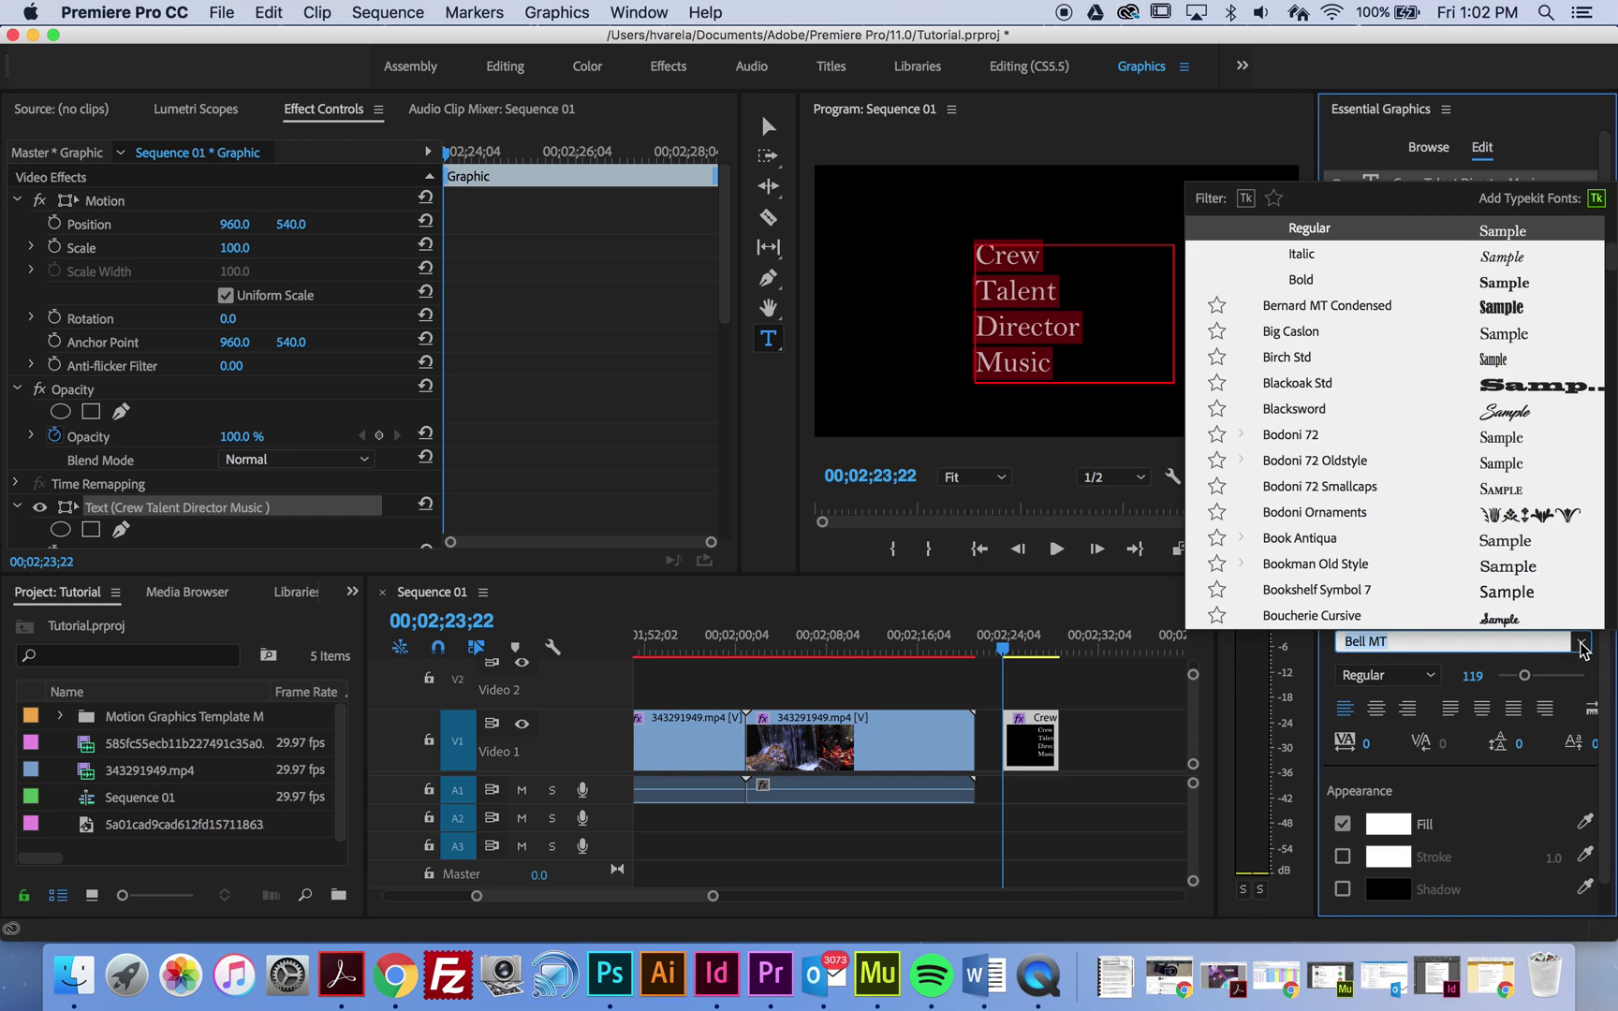
scroll(1420, 437, "down", 4)
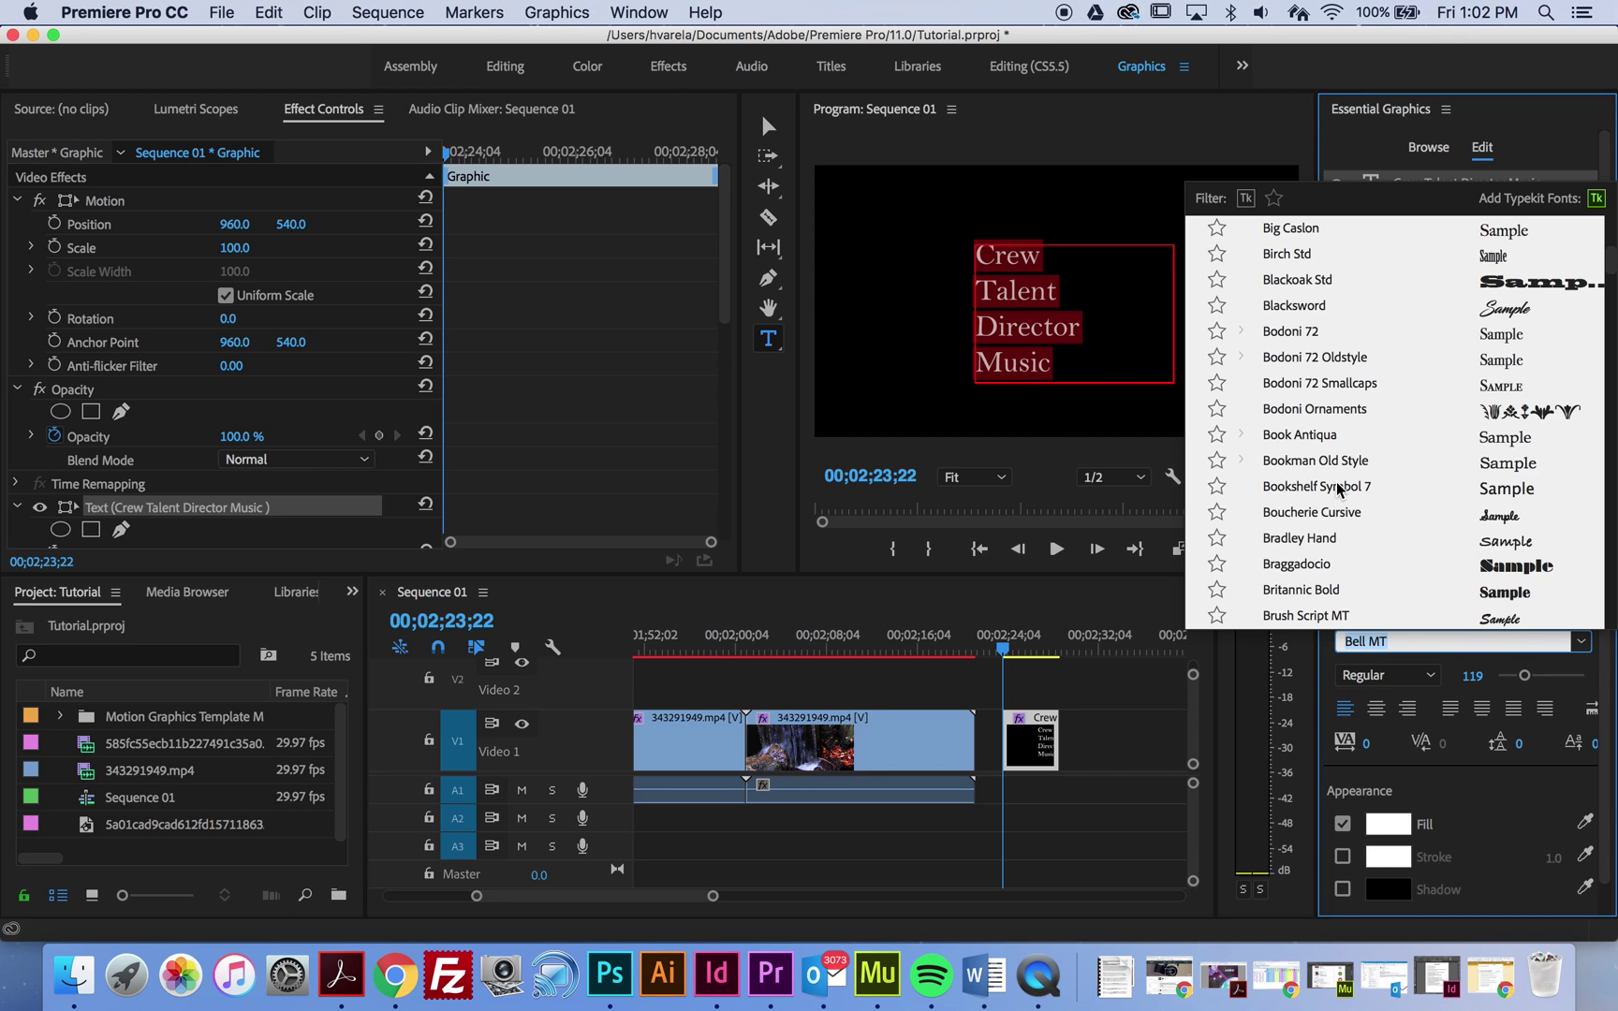
scroll(1343, 494, "down", 1)
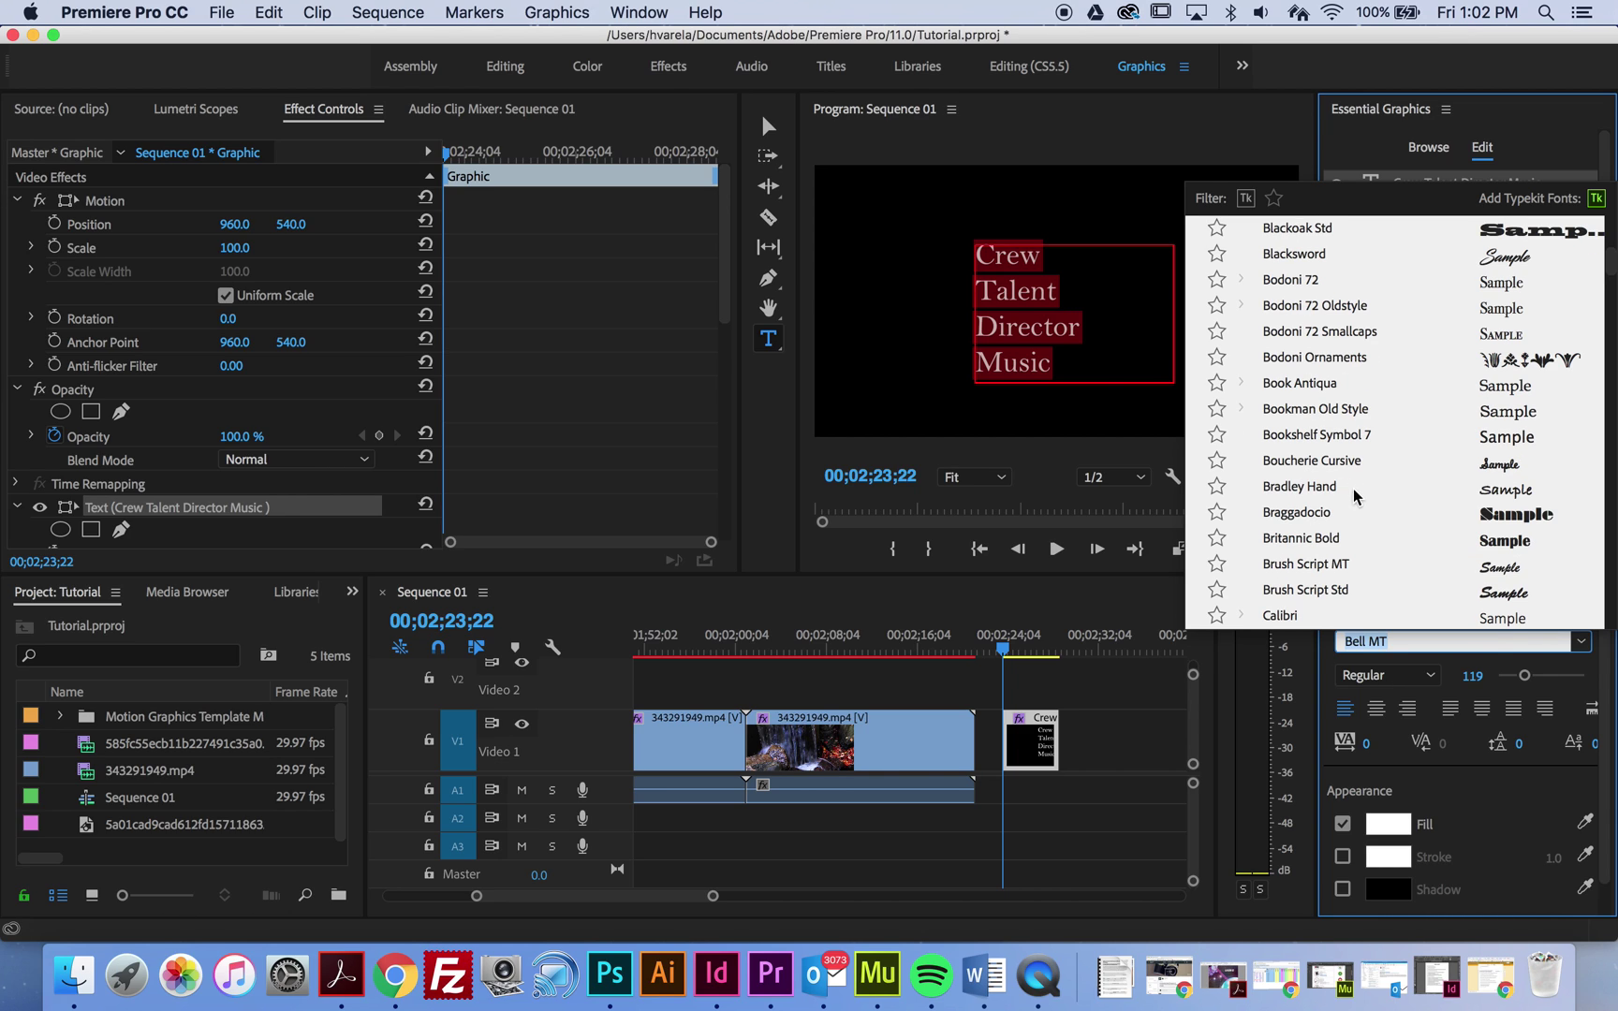
left_click(1302, 539)
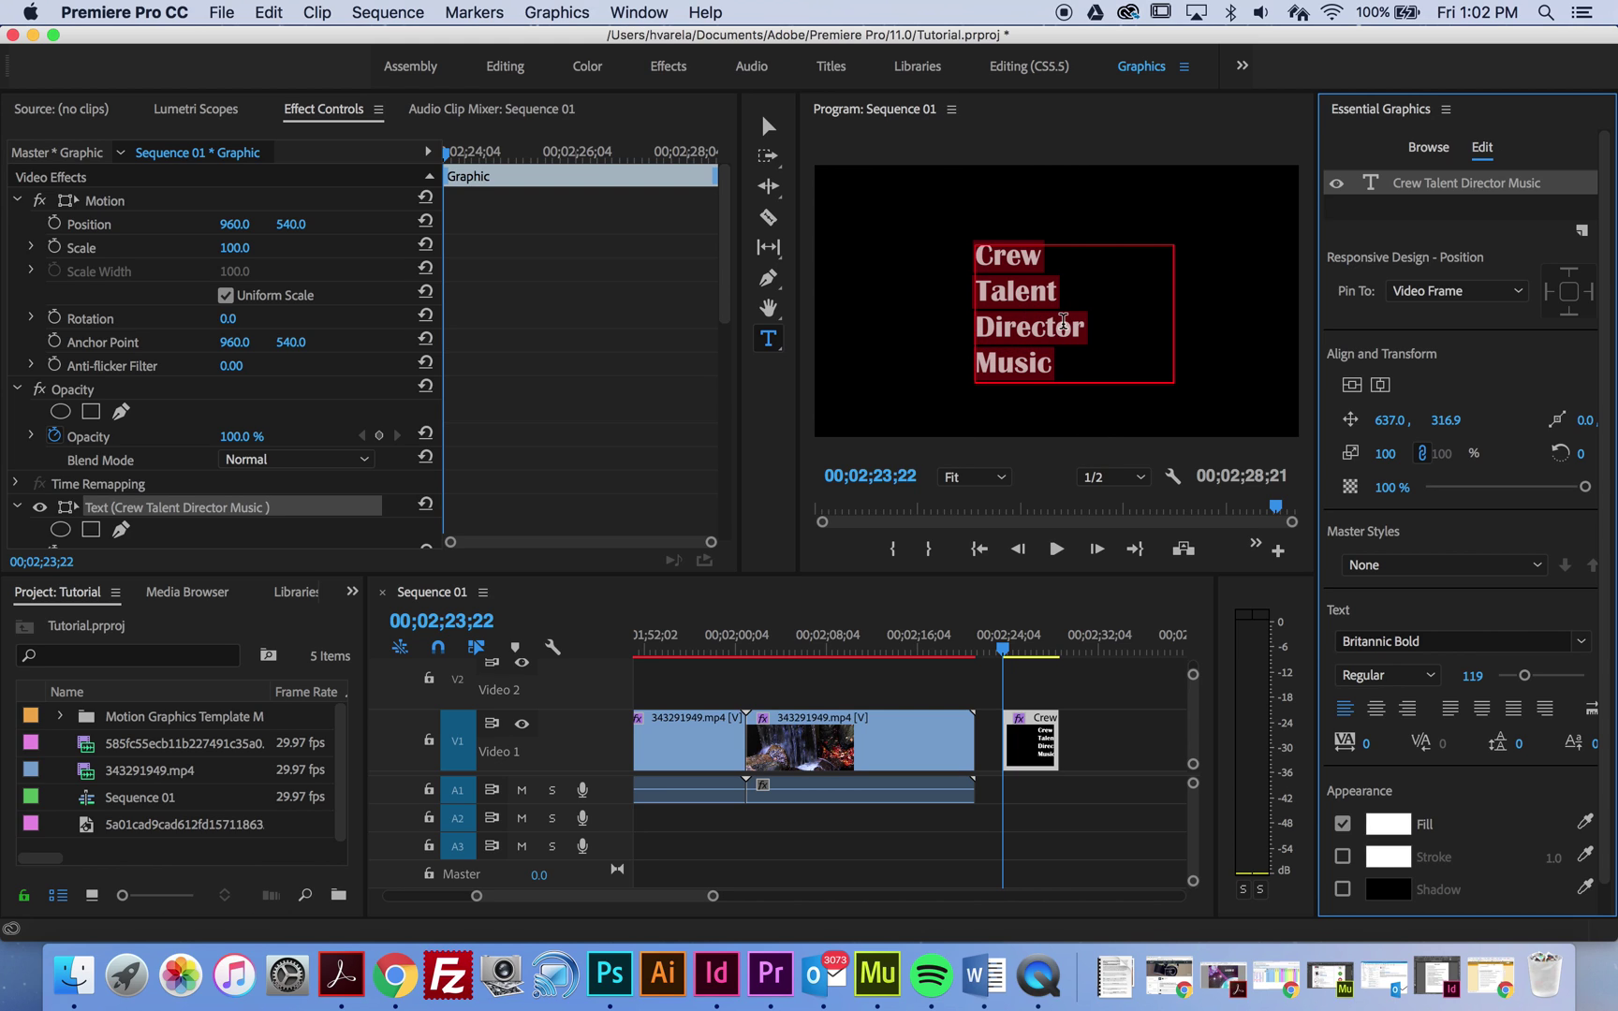
left_click(1124, 354)
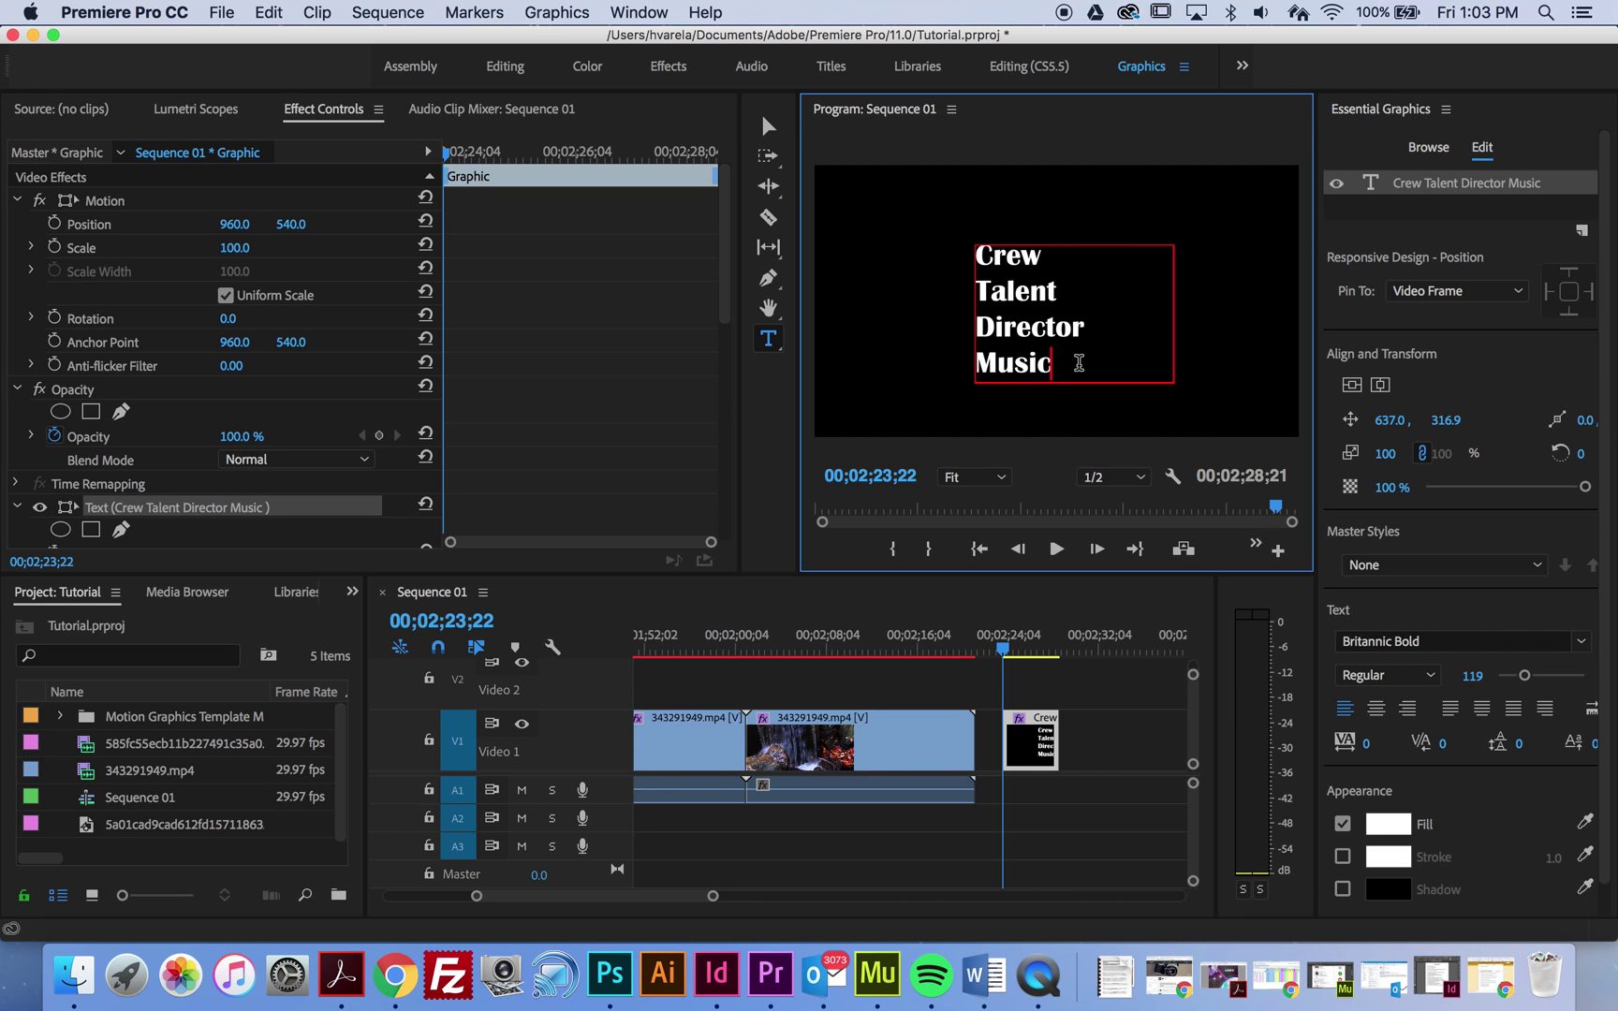
left_click_drag(1052, 365, 981, 267)
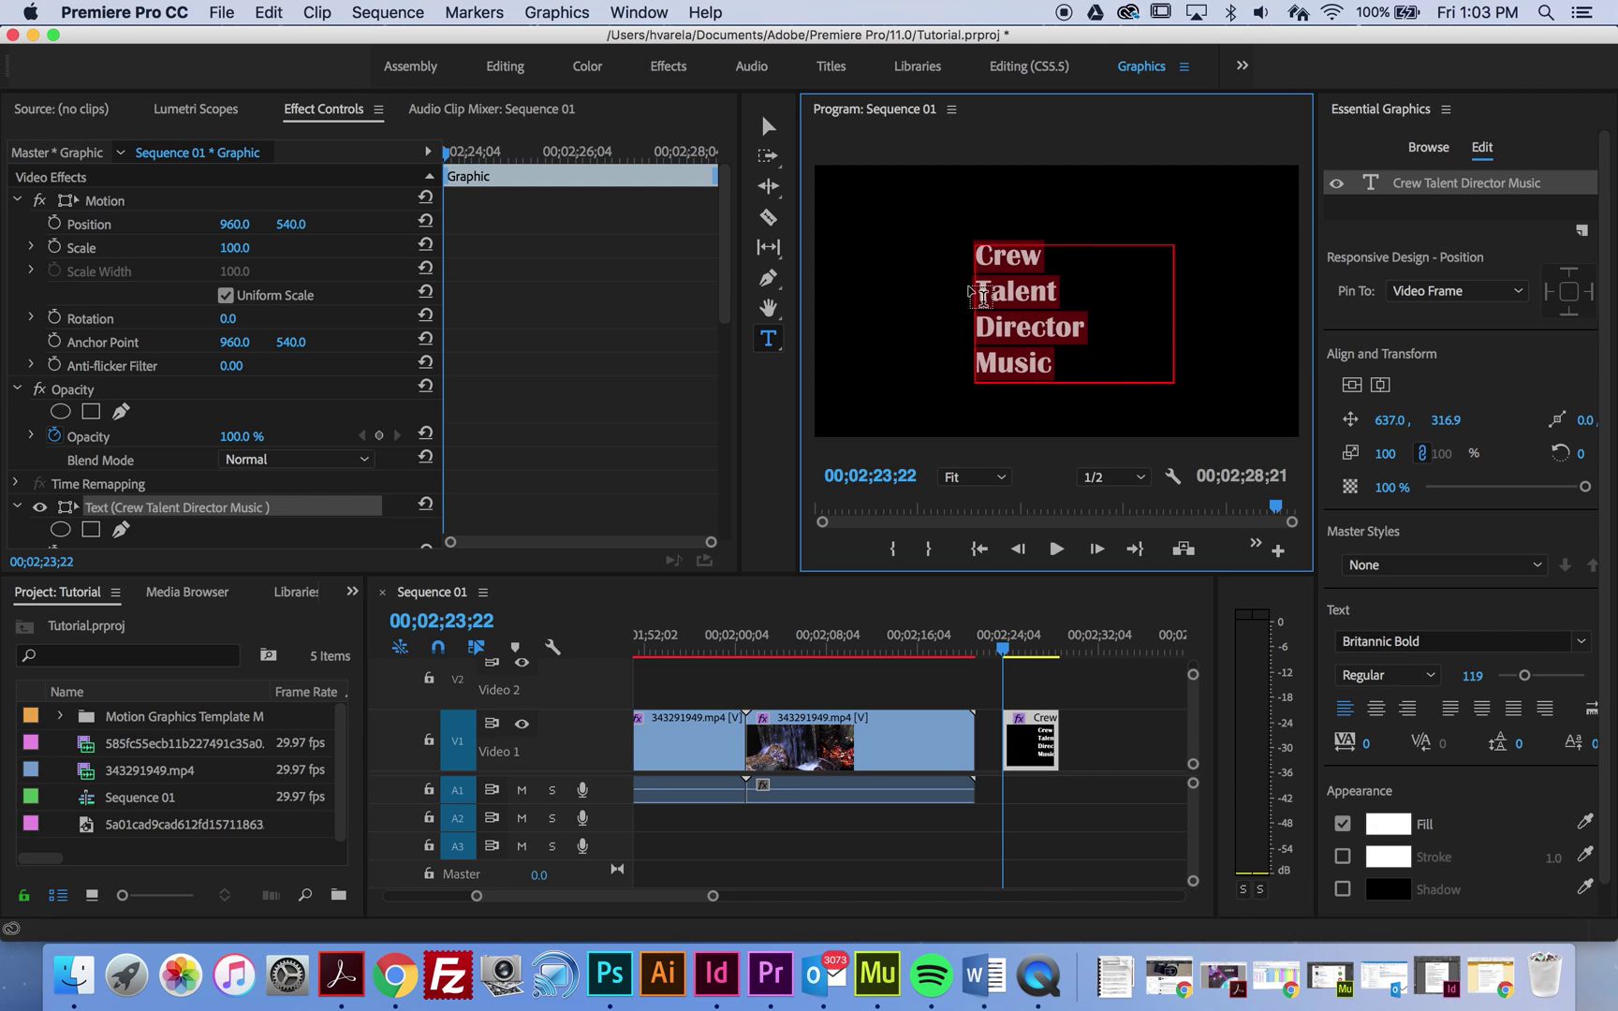
left_click(1024, 316)
Move the credits text box slightly up and left in the frame, to about 619, 258.9.
left_click(768, 126)
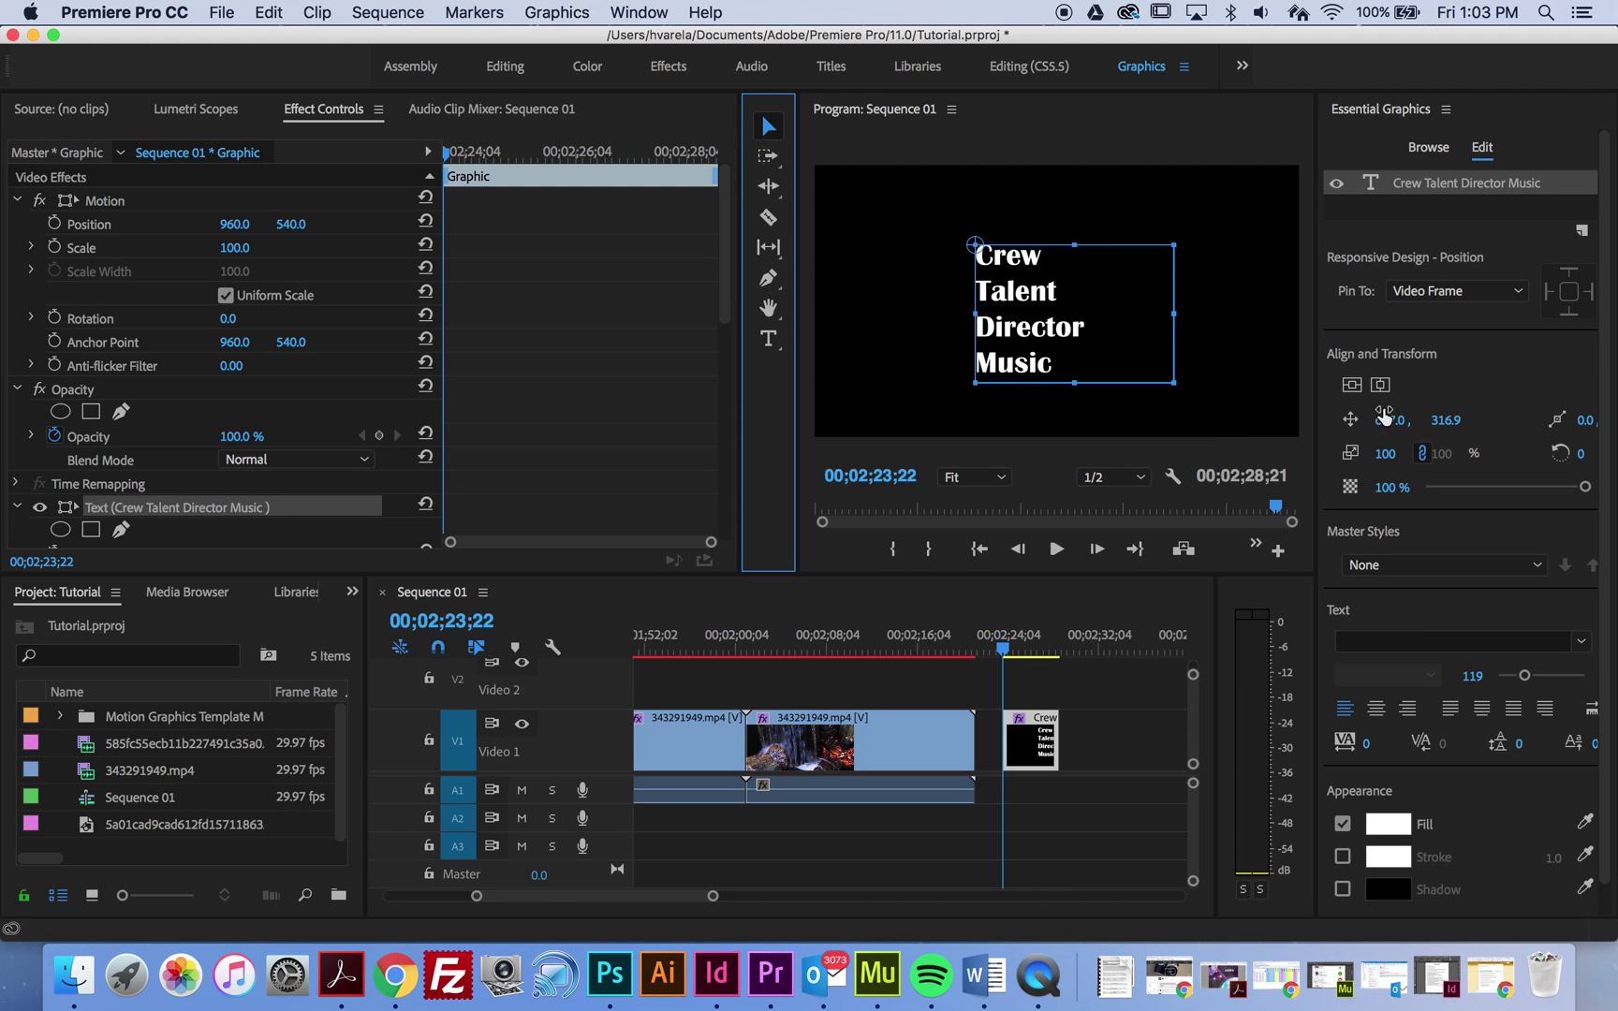
left_click(1033, 333)
left_click(1467, 141)
left_click_drag(1052, 314, 1047, 300)
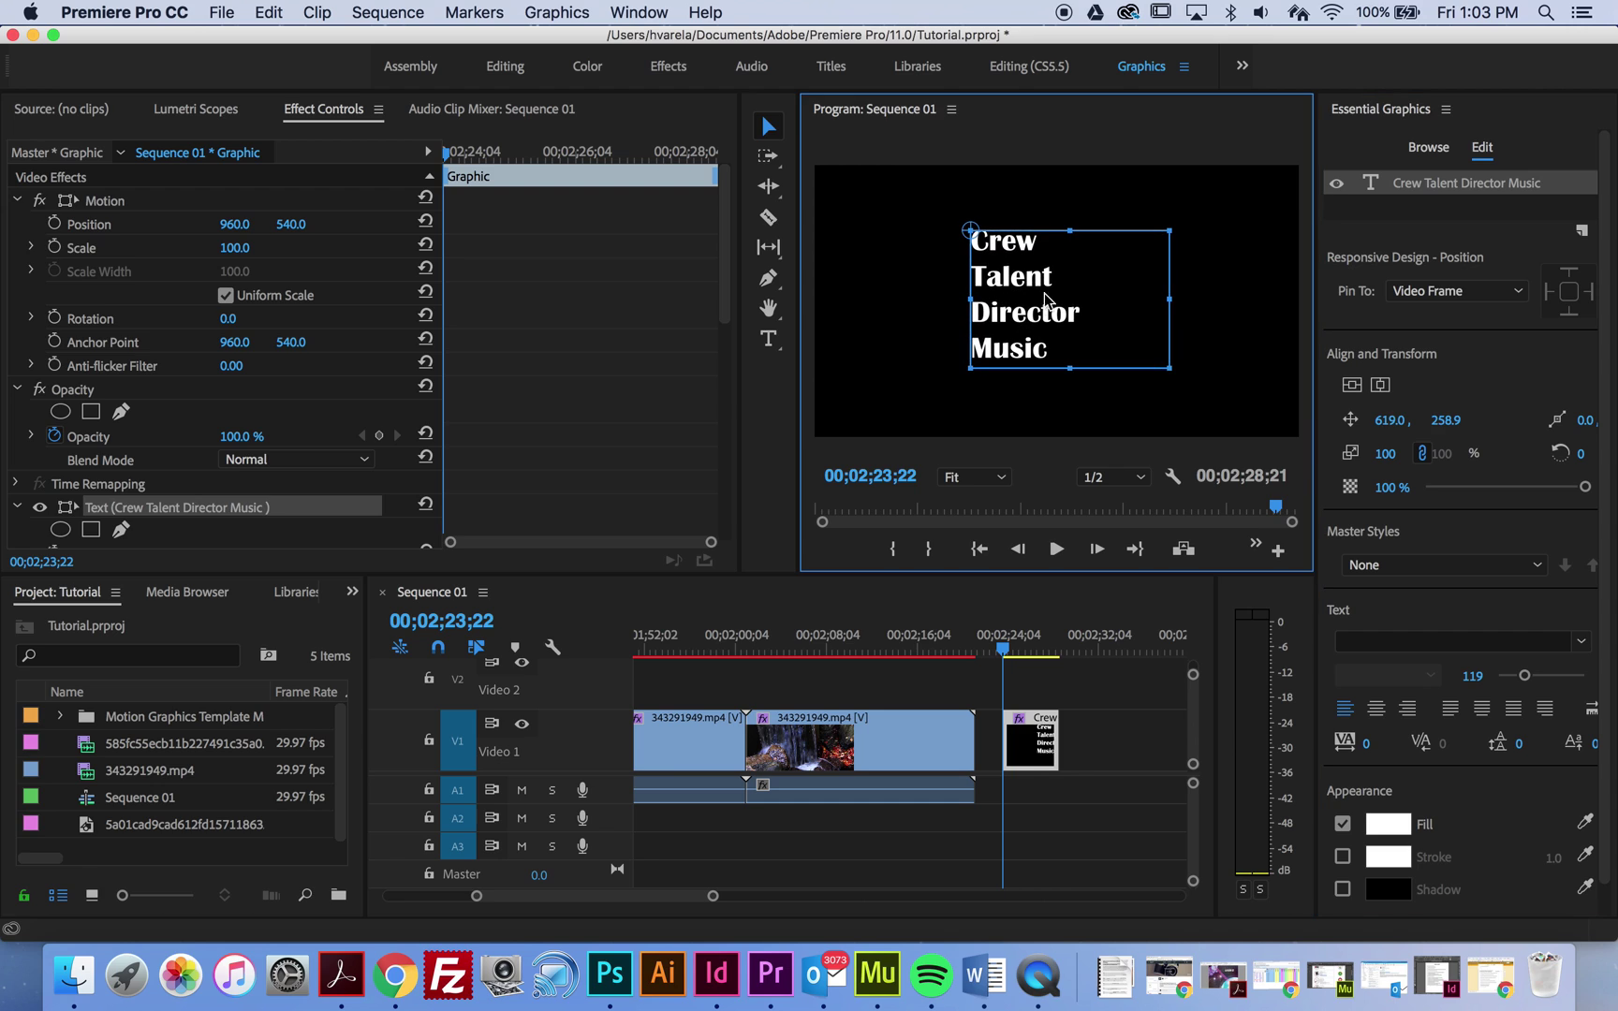
scroll(1430, 455, "down", 1)
left_click(1465, 190)
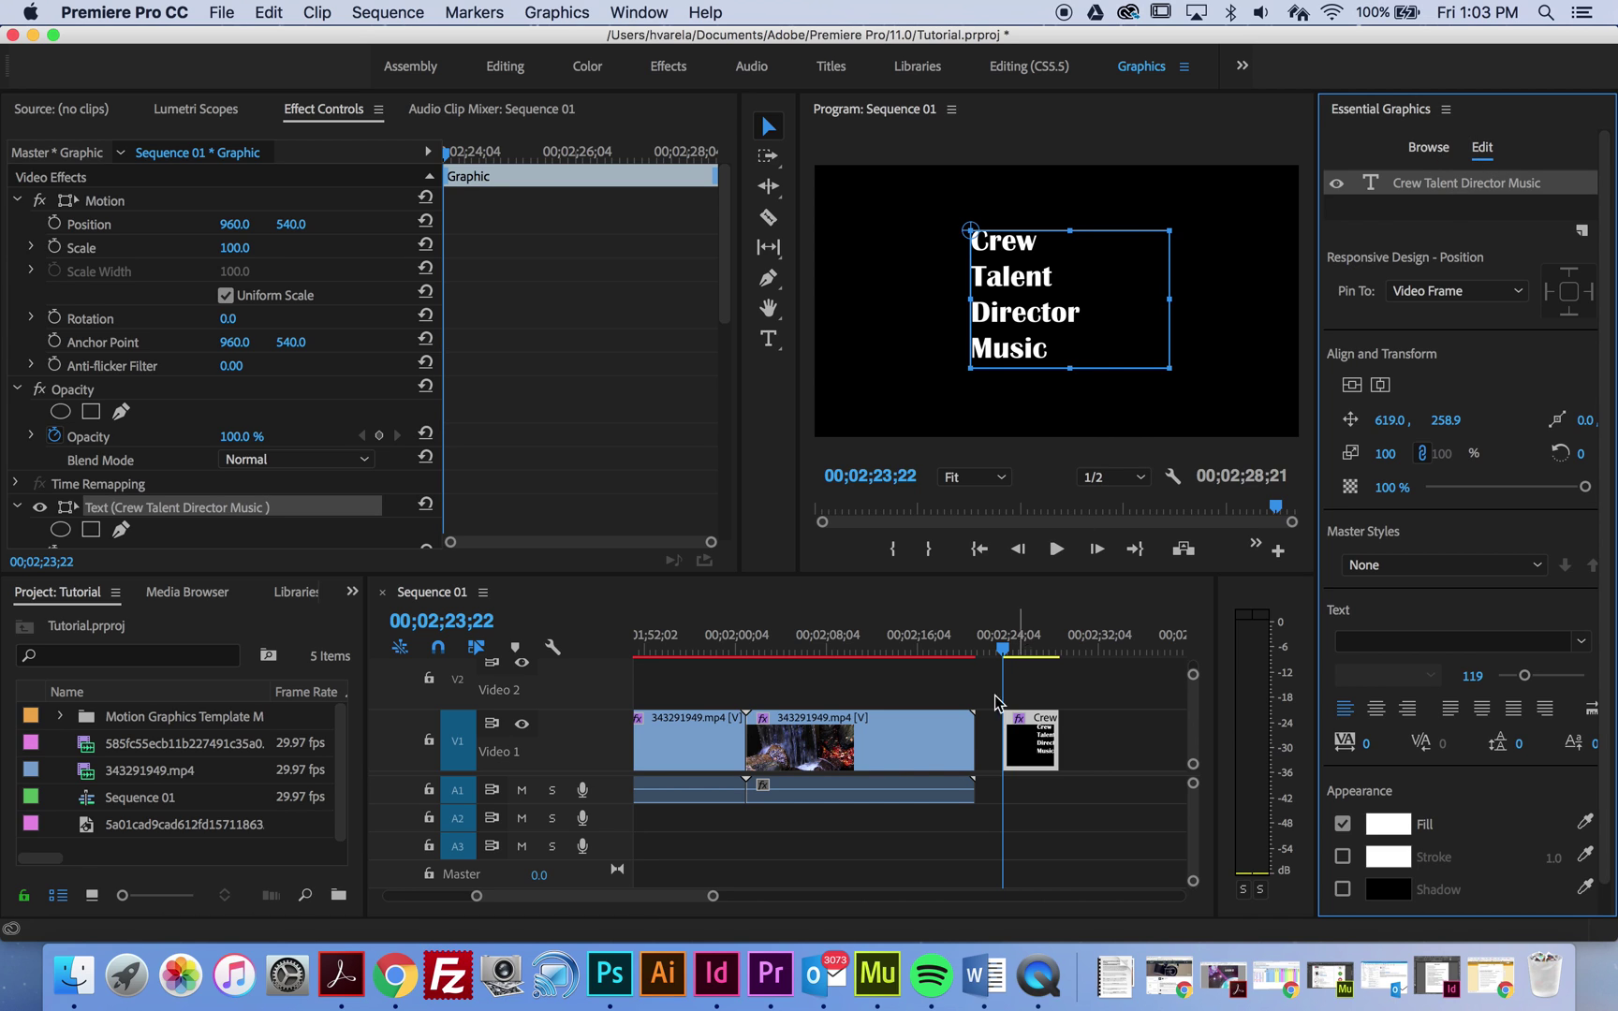
Enable Roll for the custom credits graphic and play back the scrolling text.
left_click(1013, 640)
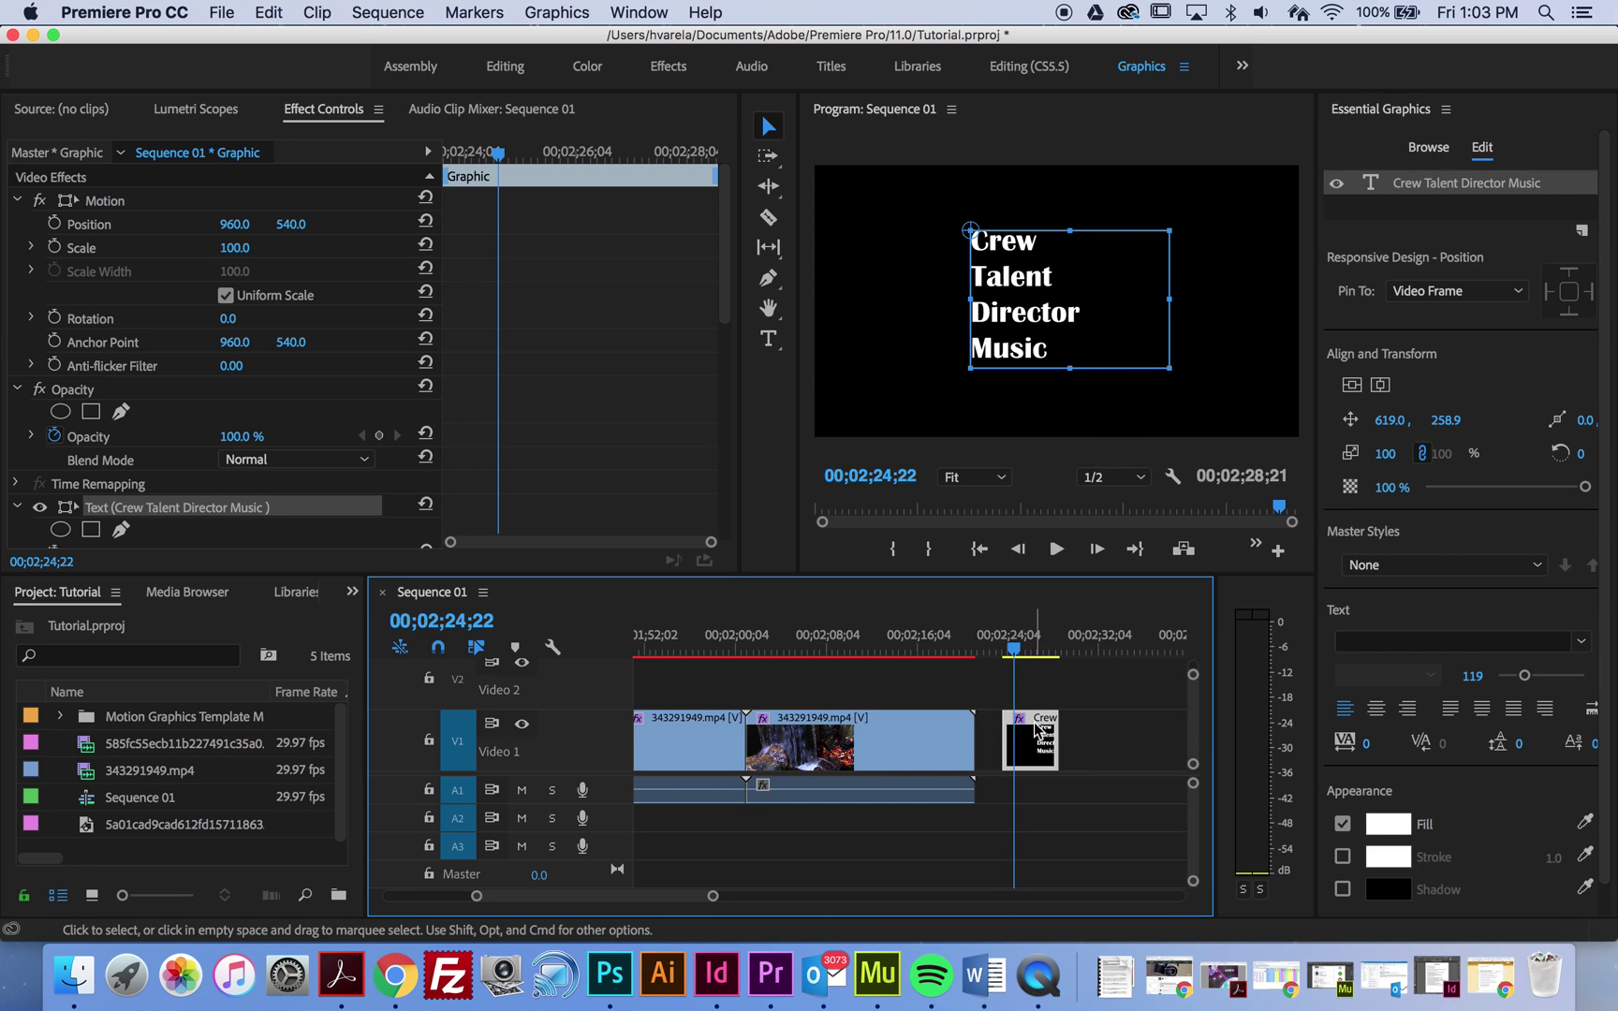
left_click(1479, 159)
left_click(1416, 221)
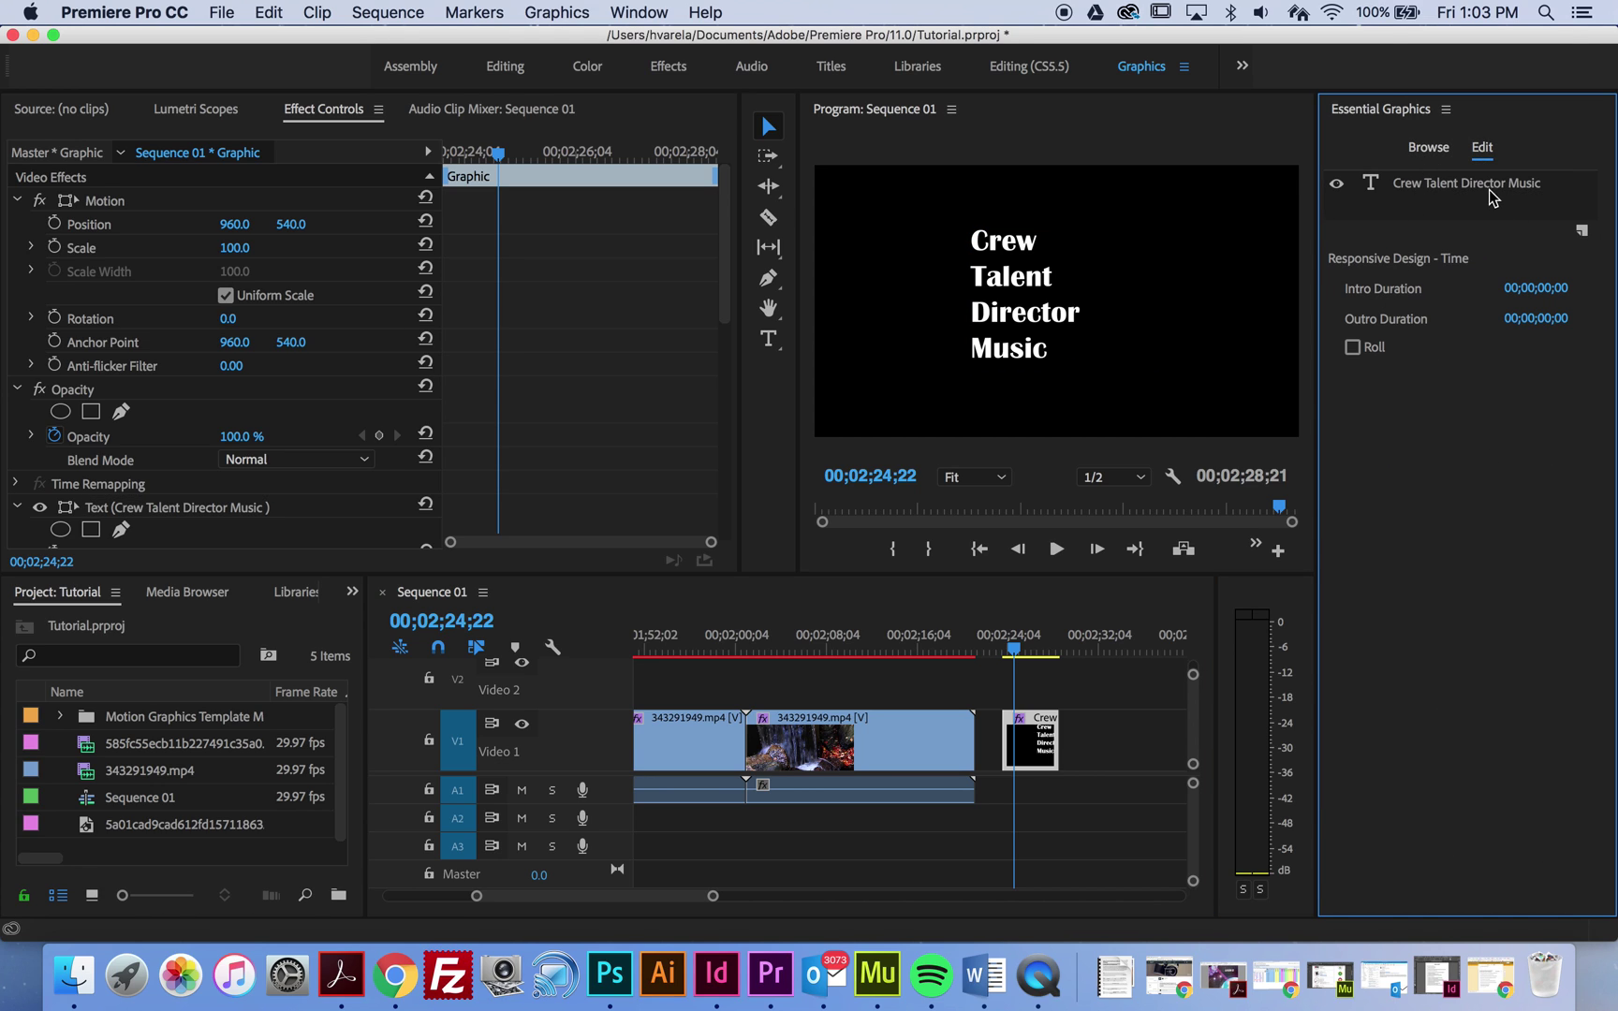
left_click(1353, 349)
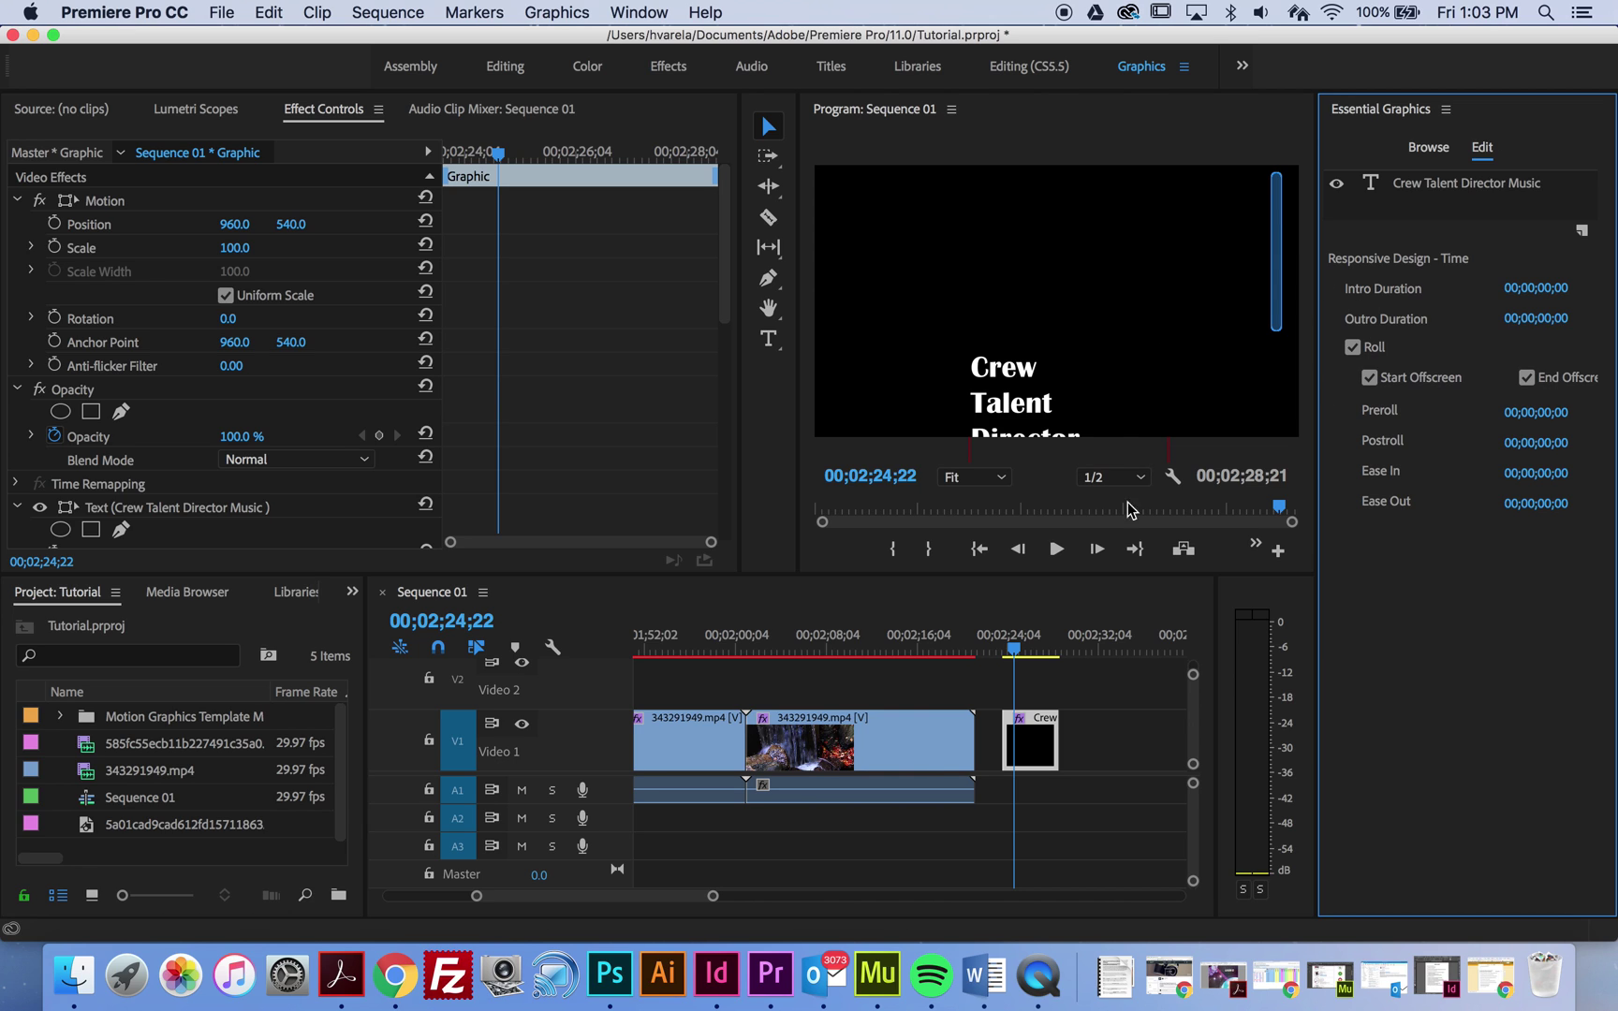
mouse_move(1022, 653)
left_mouse_down()
mouse_move(1055, 661)
mouse_move(1019, 655)
left_mouse_up()
key("space")
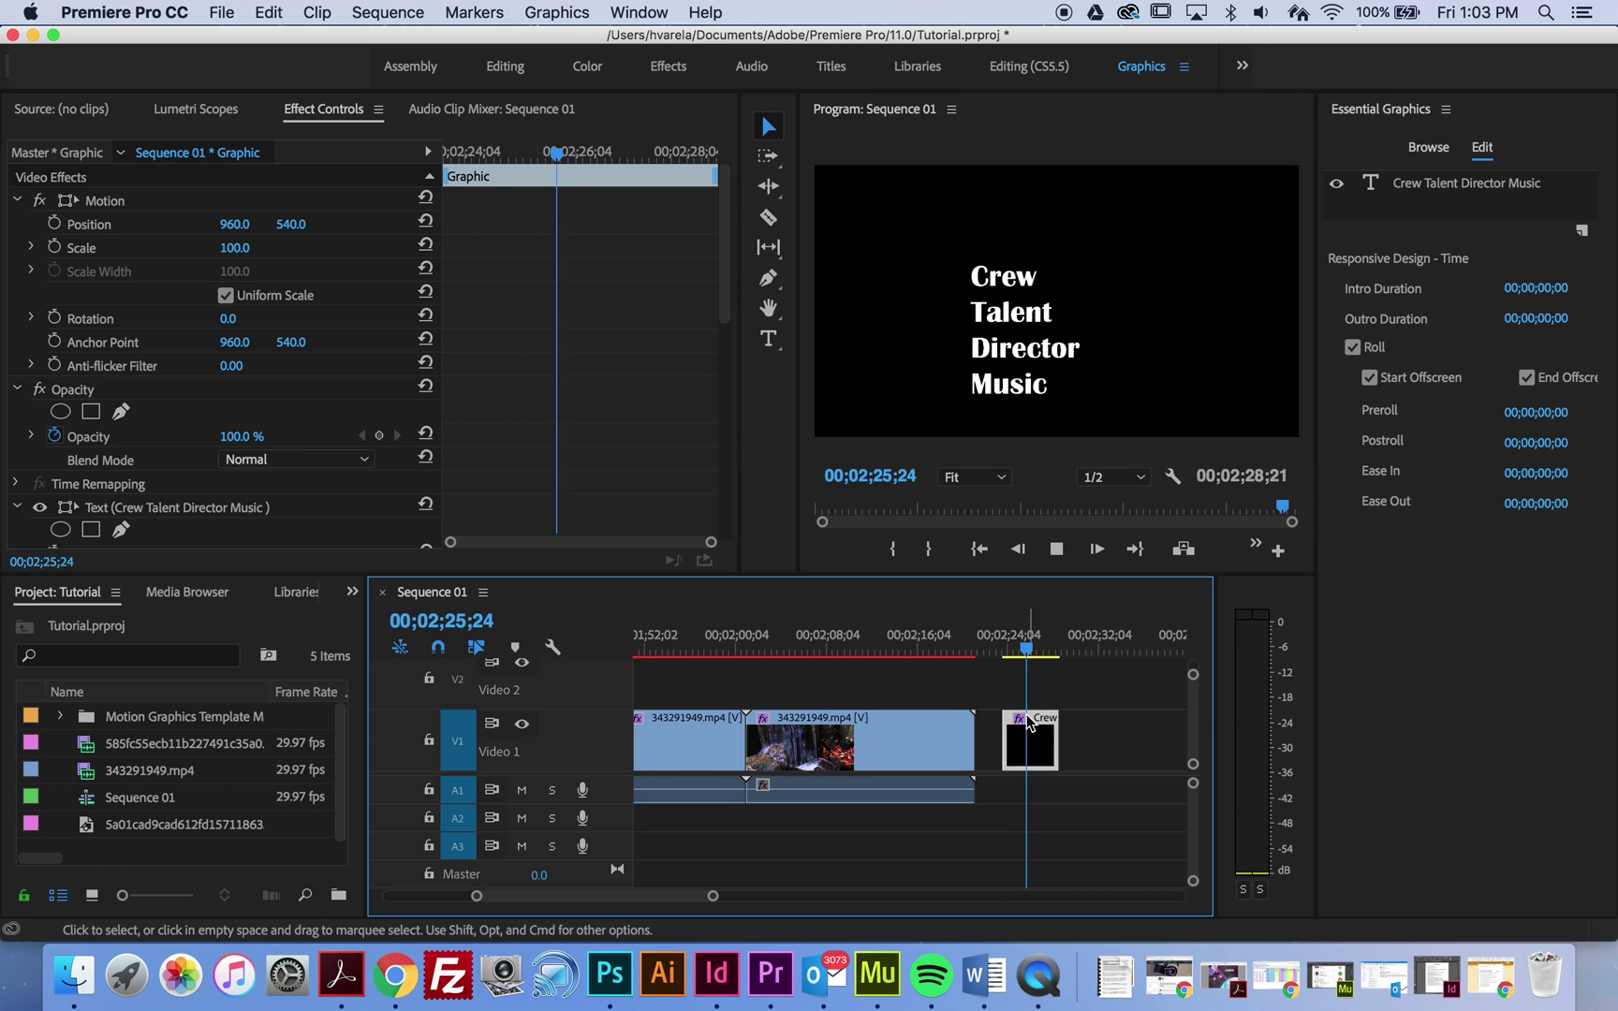